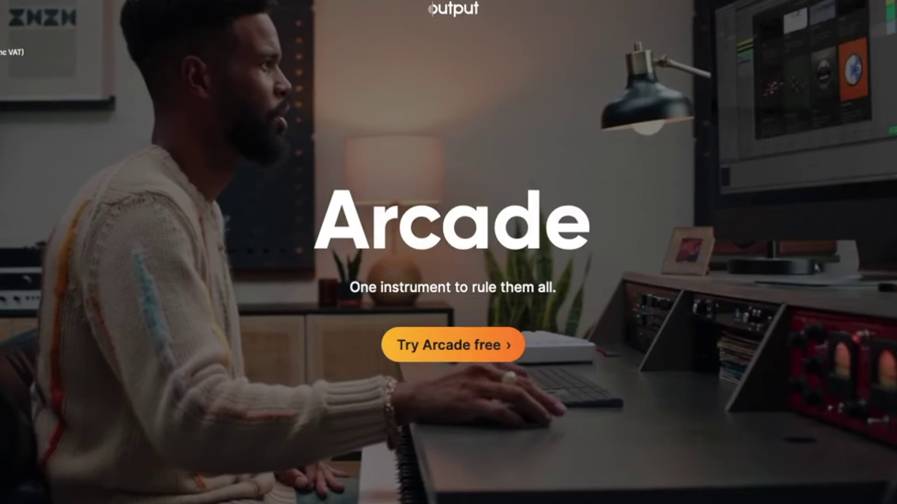
- Scroll the Arcade page down to the 'A new kind of synthesizer' product screenshot
scroll(838, 299, "down", 5)
scroll(838, 300, "down", 10)
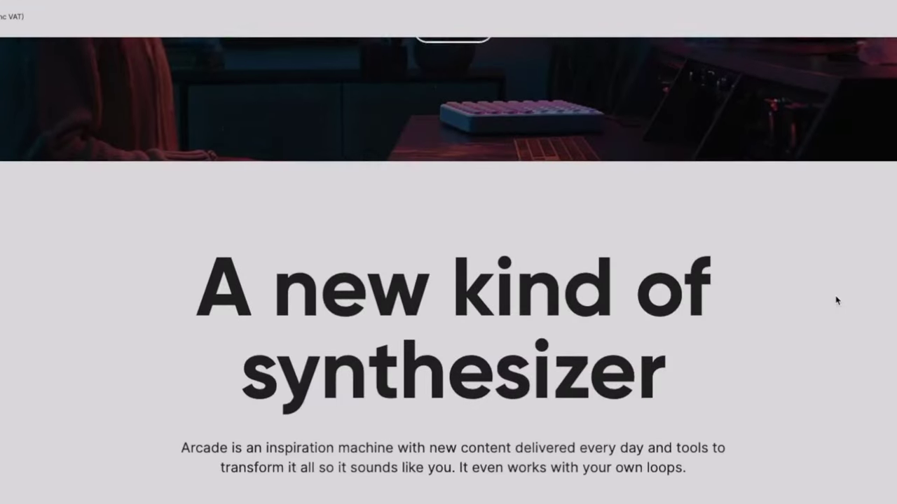
scroll(838, 300, "down", 10)
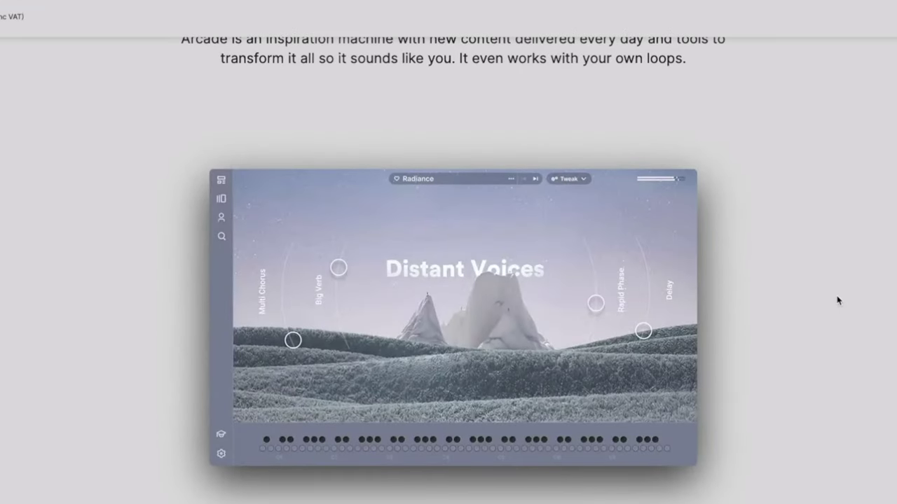
scroll(840, 300, "down", 10)
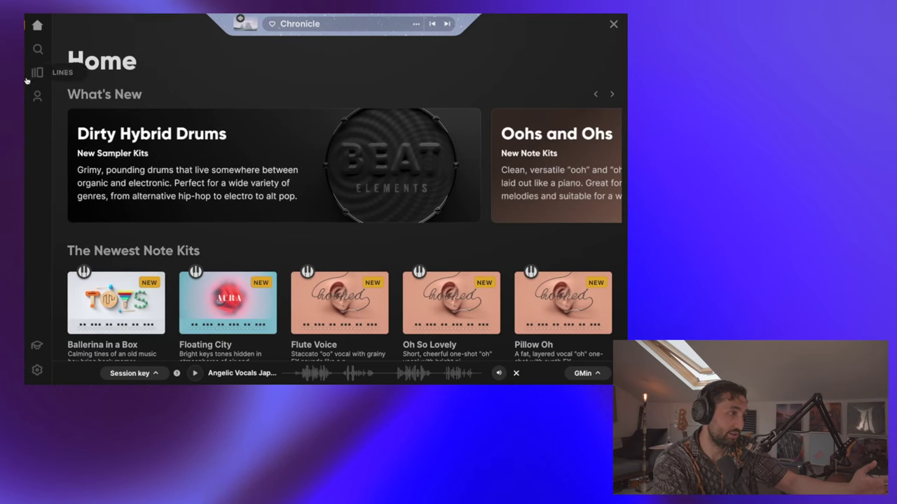
- Open the downtime search results and preview the Catnap kit
left_click(36, 51)
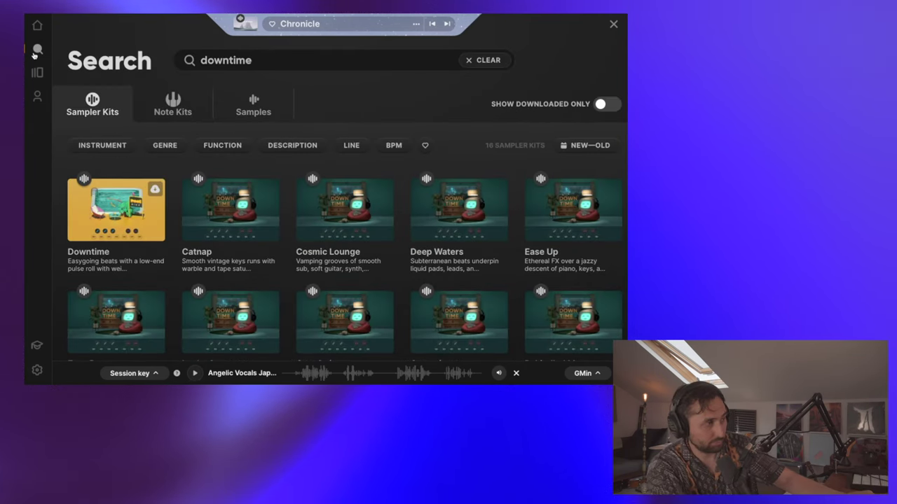
mouse_move(262, 177)
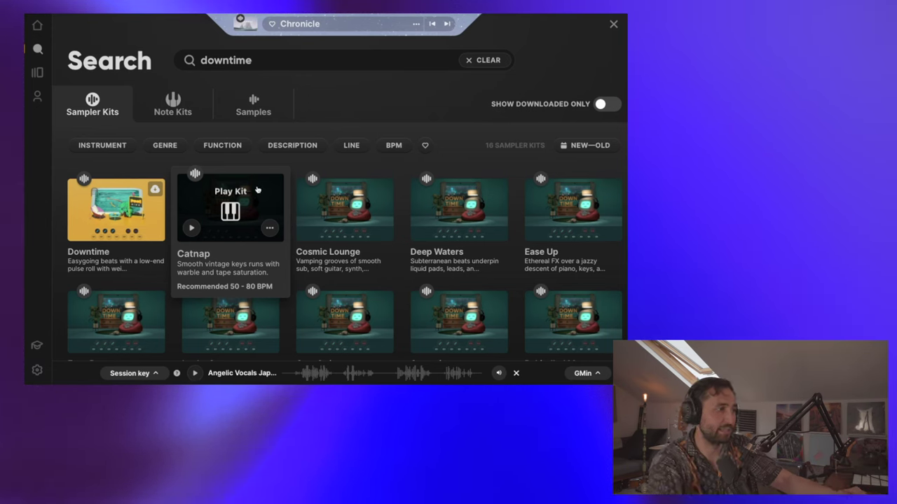
left_click(191, 228)
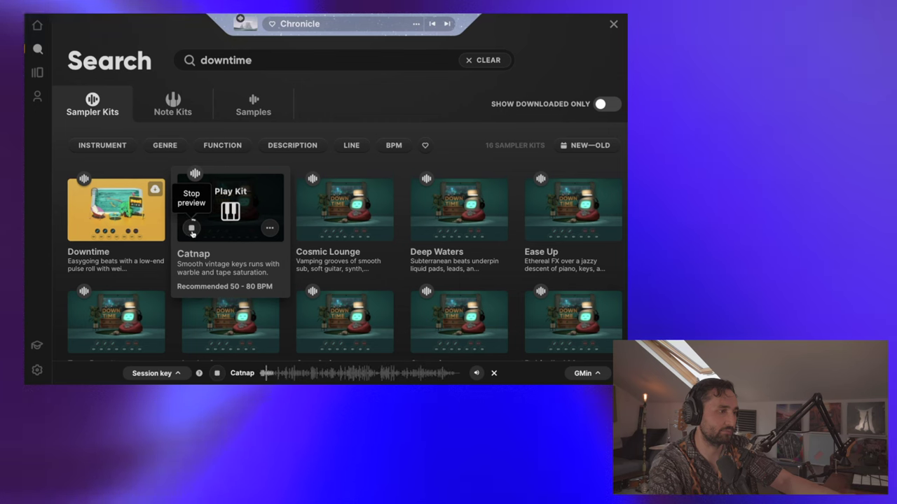
left_click(192, 230)
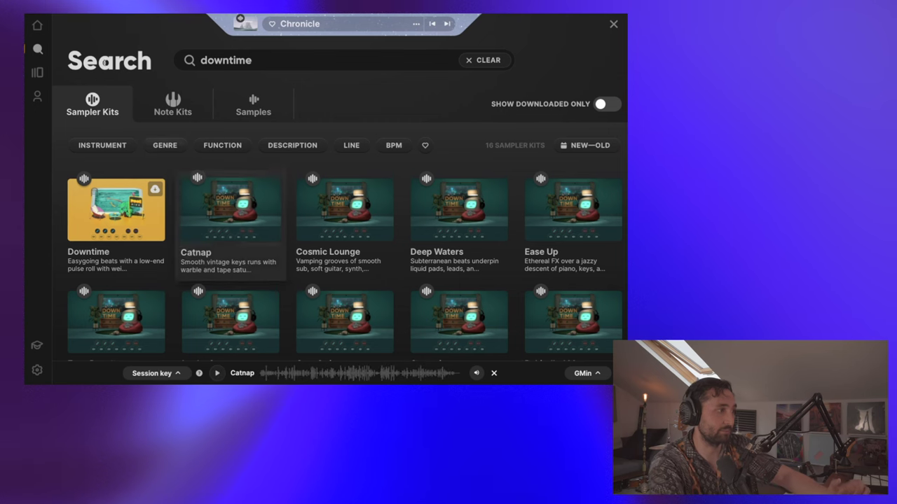
mouse_move(232, 209)
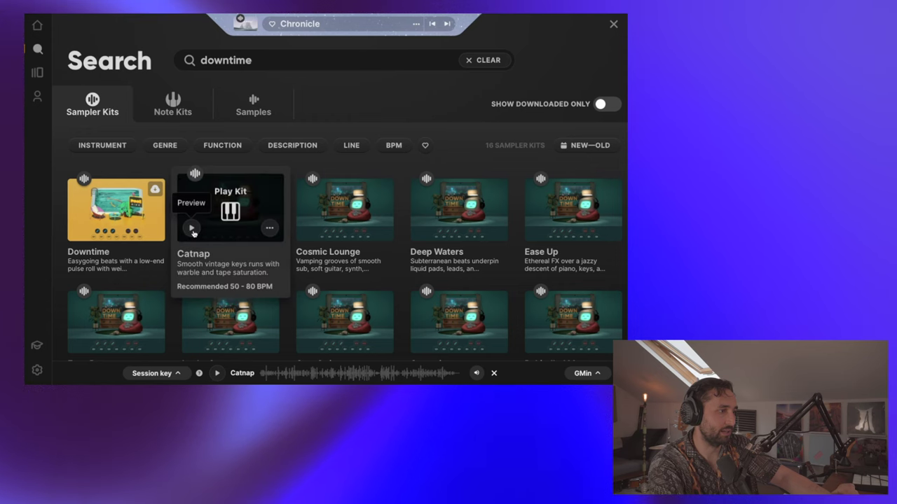
left_click(192, 228)
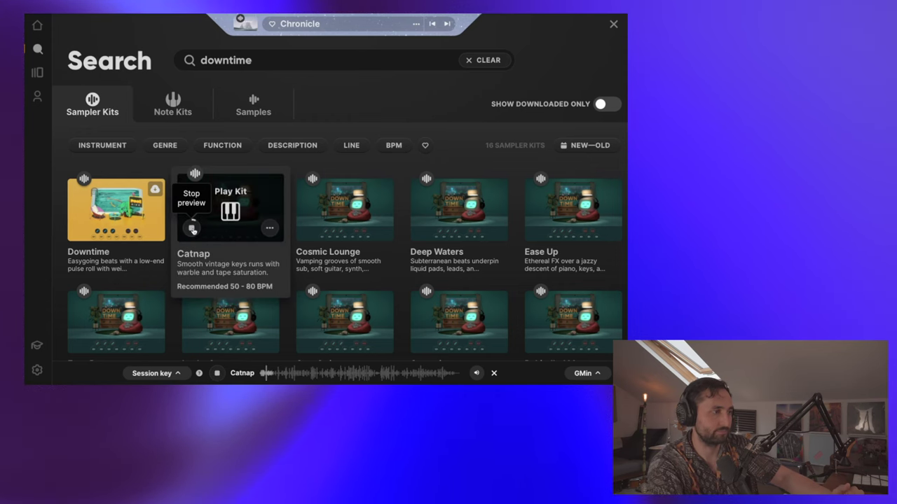
- Preview Cosmic Lounge, On a String and Osmosis, then load Osmosis for playing
left_click(306, 228)
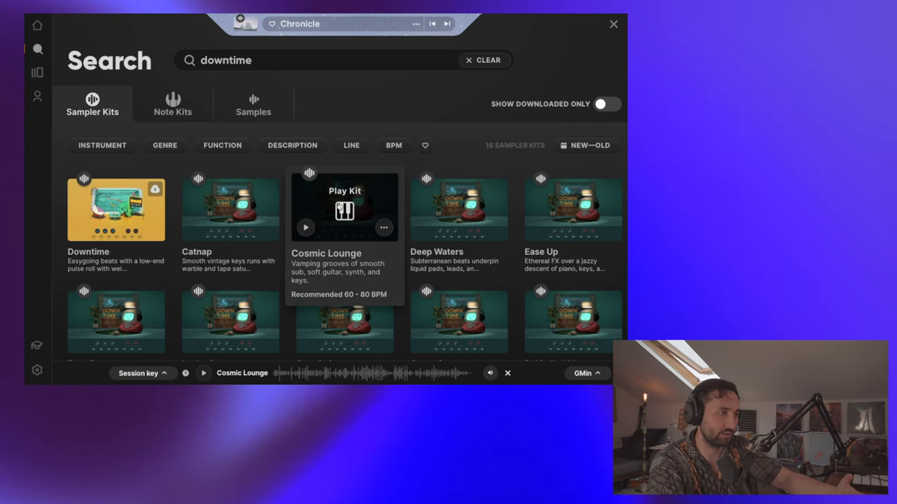
left_click(384, 230)
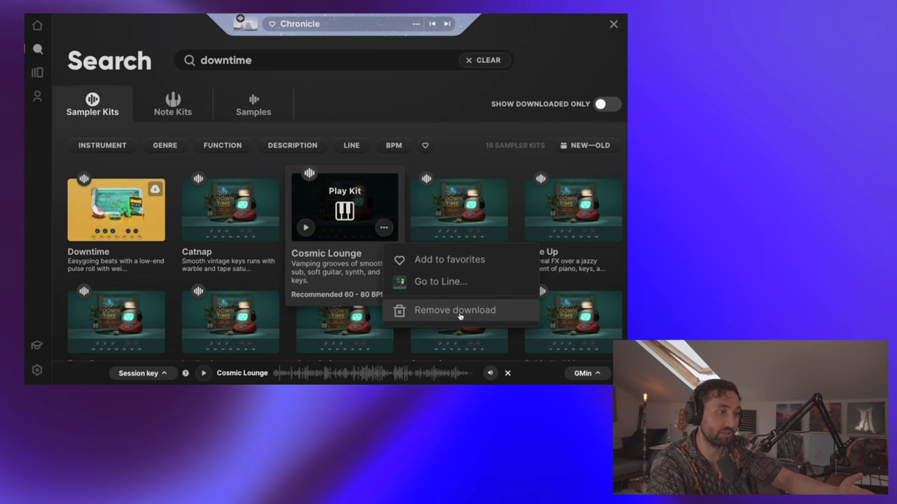
left_click(476, 139)
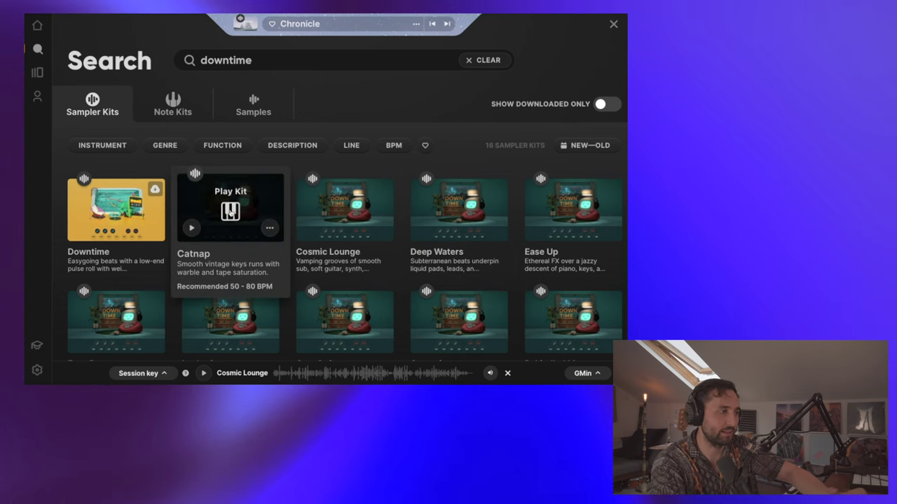
scroll(344, 315, "down", 3)
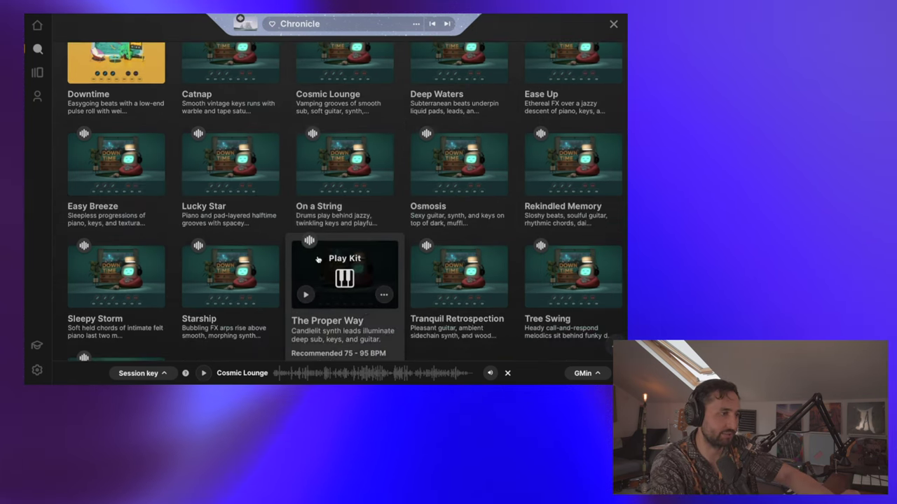
left_click(305, 182)
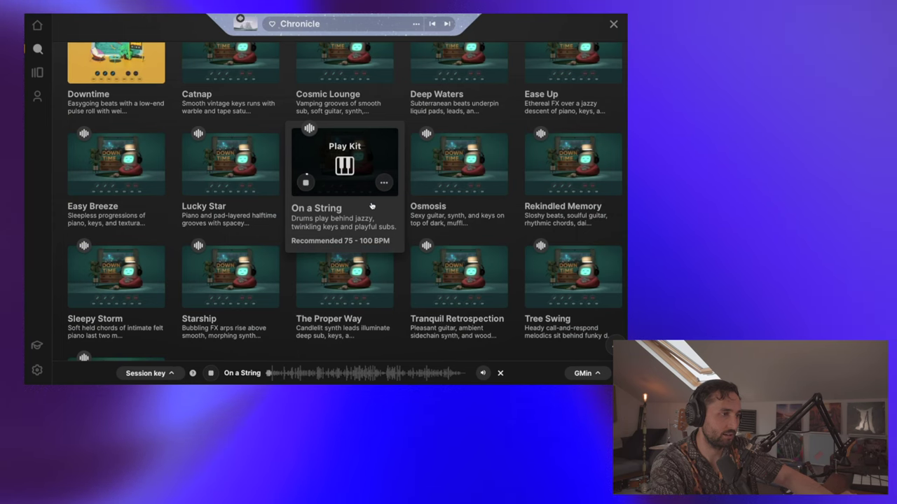
left_click(419, 182)
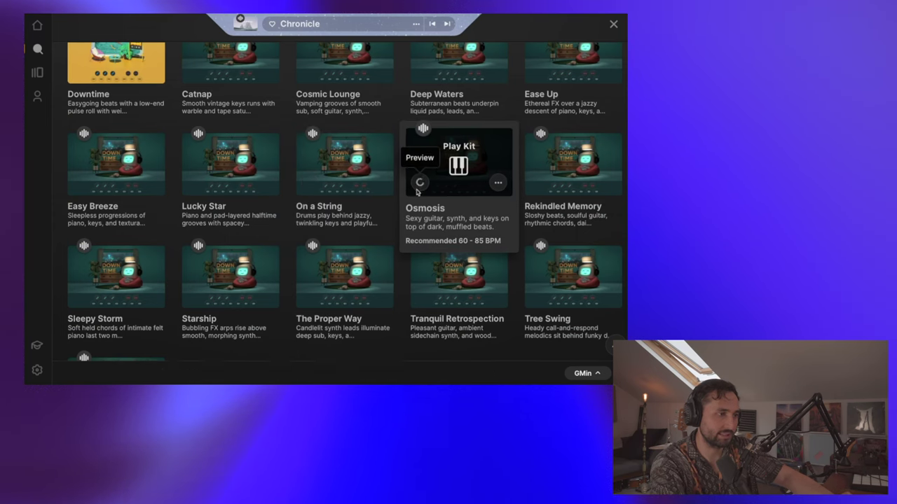
left_click(455, 166)
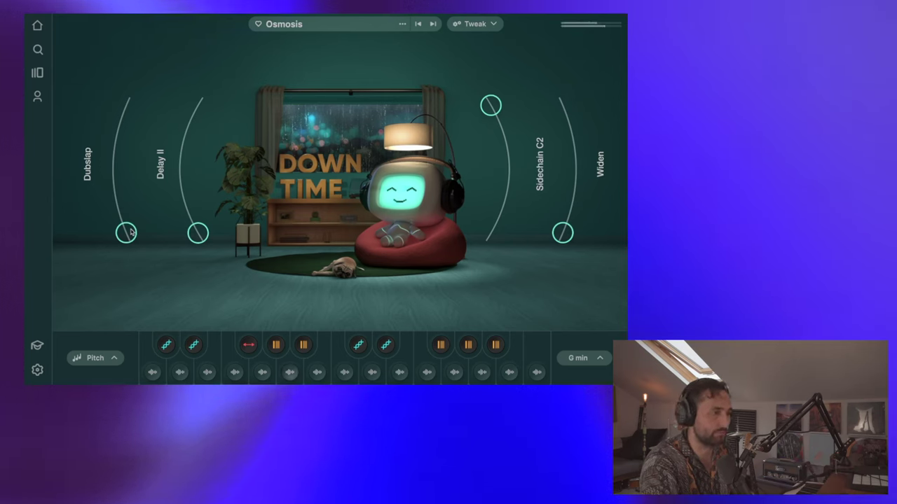
- Turn the Osmosis Dubslap, Delay II and Widen macros up to full
left_click_drag(129, 234, 129, 107)
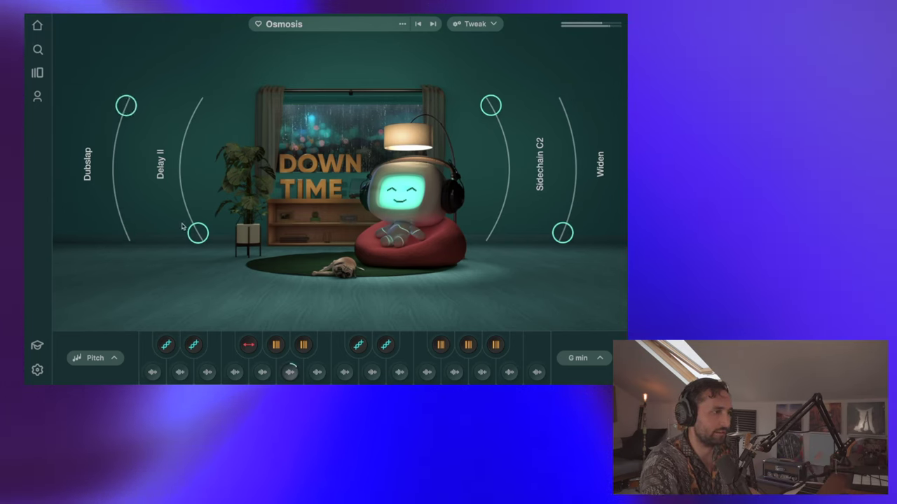
left_click_drag(184, 227, 201, 122)
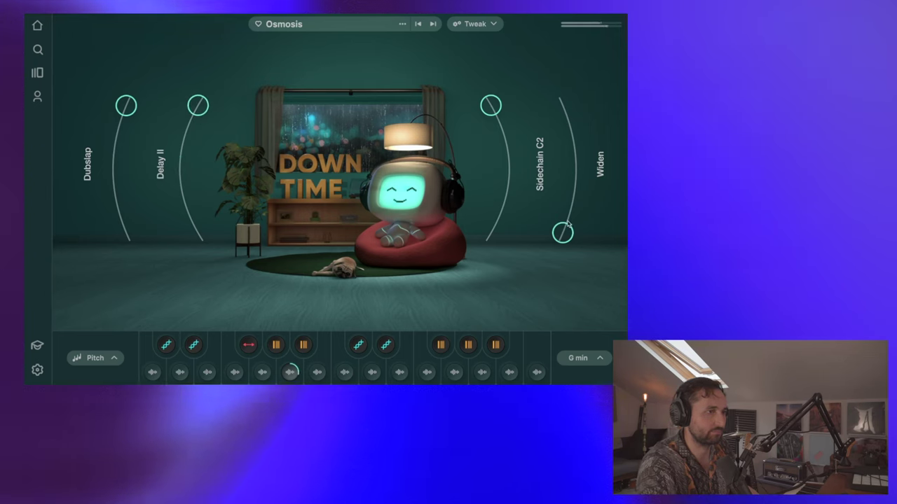
left_click_drag(564, 231, 574, 114)
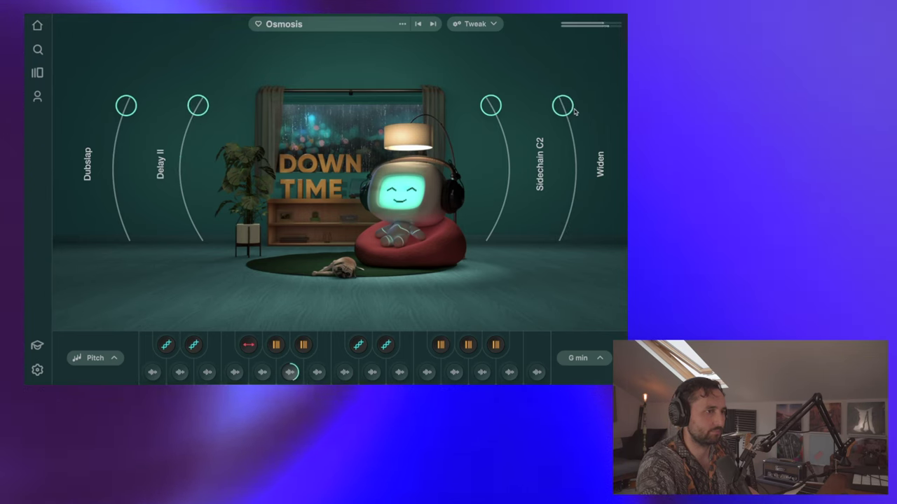
- Lower Sidechain C2 to mid-arc and return Widen, Delay II and Dubslap to zero
left_click_drag(491, 105, 505, 138)
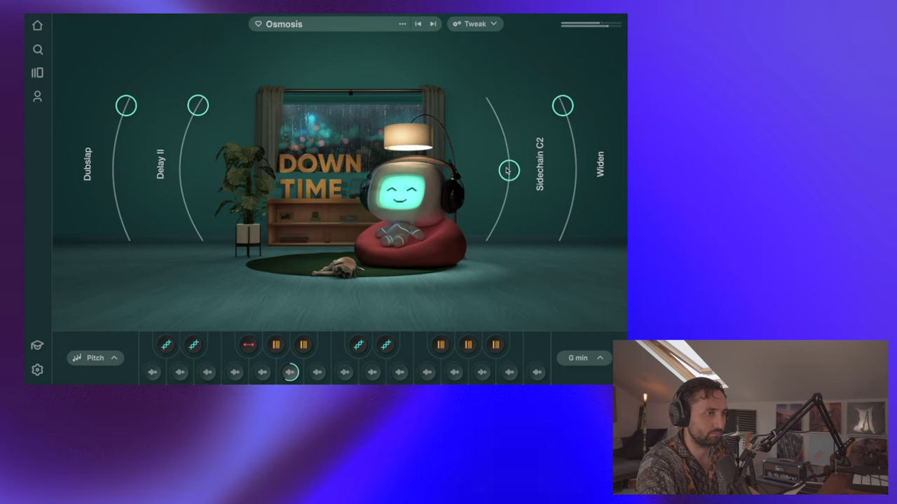
left_click_drag(508, 170, 509, 182)
left_click_drag(565, 104, 563, 237)
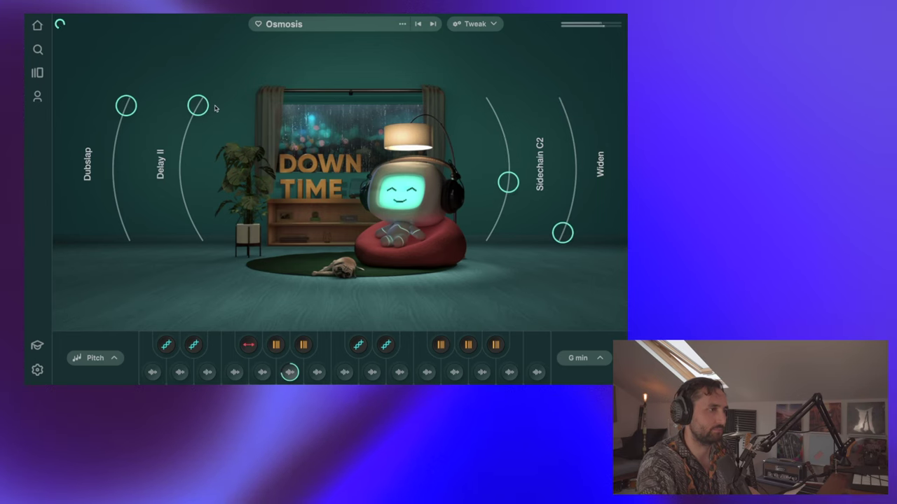
left_click_drag(197, 105, 198, 232)
left_click_drag(126, 105, 127, 233)
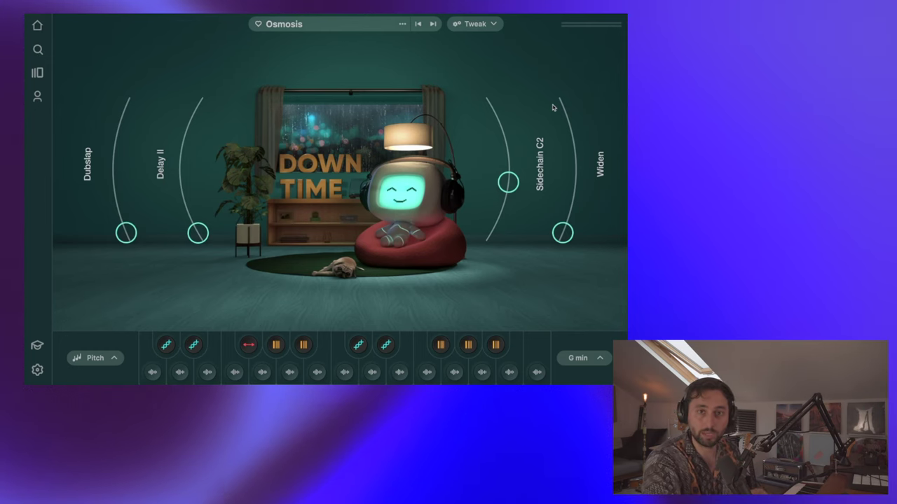
- Set the Osmosis kit's Playback speed to /2 in the Tweak settings
left_click(475, 24)
left_click(536, 56)
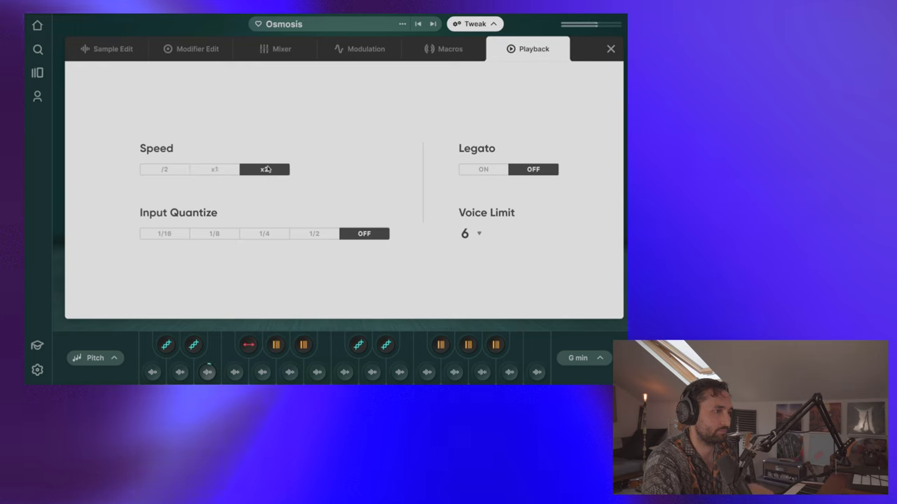
left_click(178, 175)
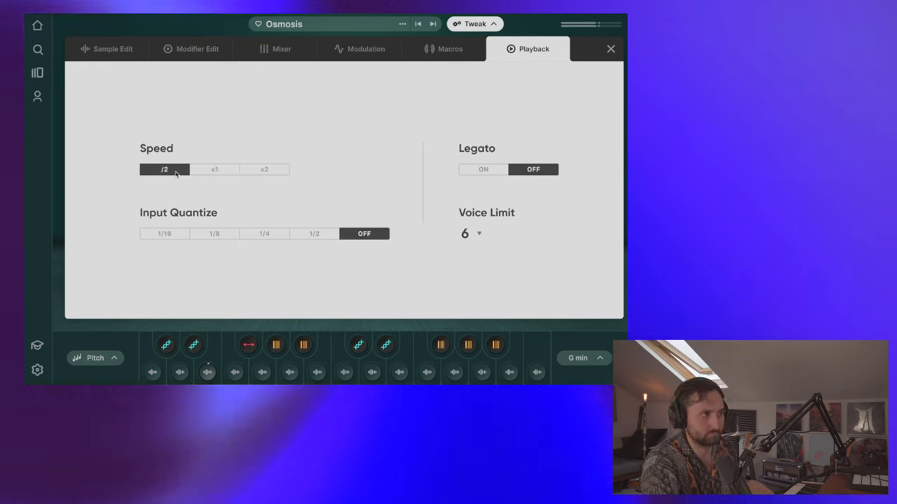
left_click(609, 50)
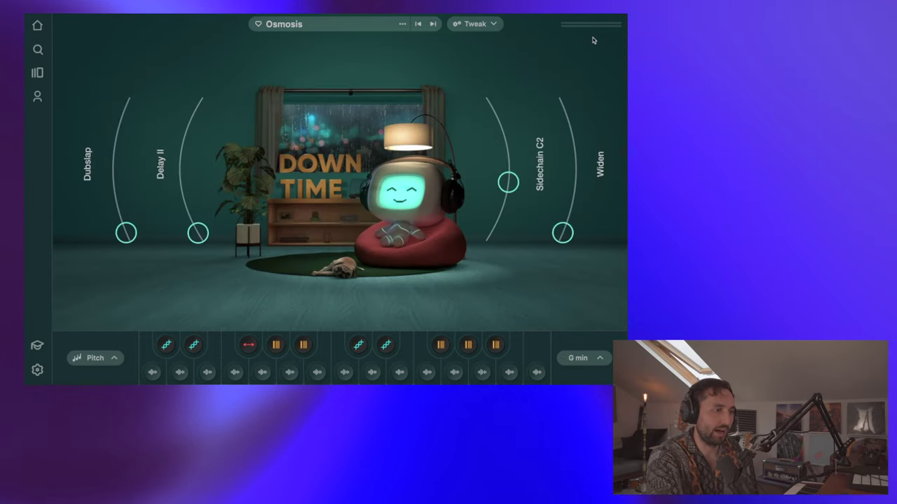
- Show the Osmosis keyboard map with its pitch range and loop zones from C-1 to C4
left_click(112, 358)
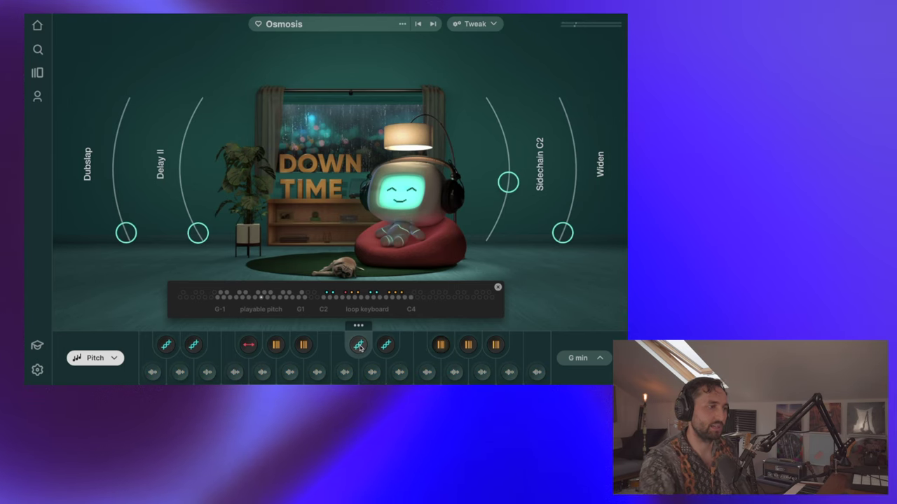
mouse_move(249, 347)
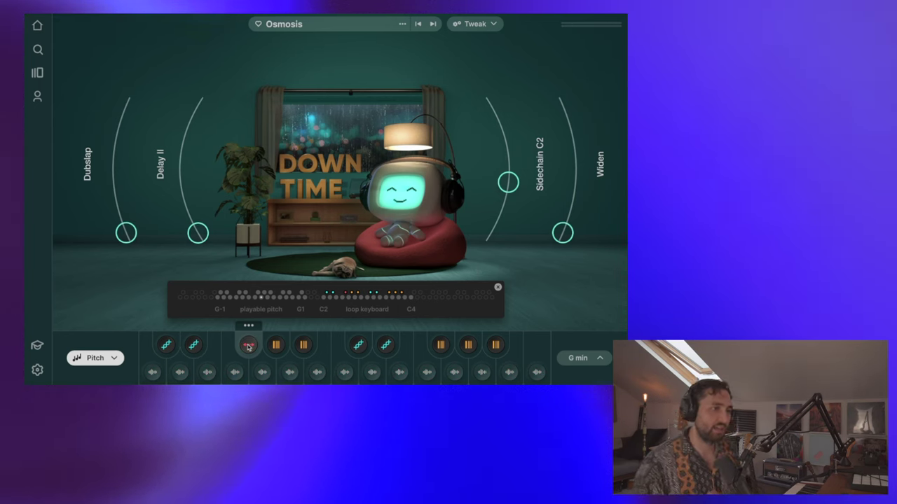
- Change the session key from G min to E min and favourite the Osmosis kit
left_click(593, 358)
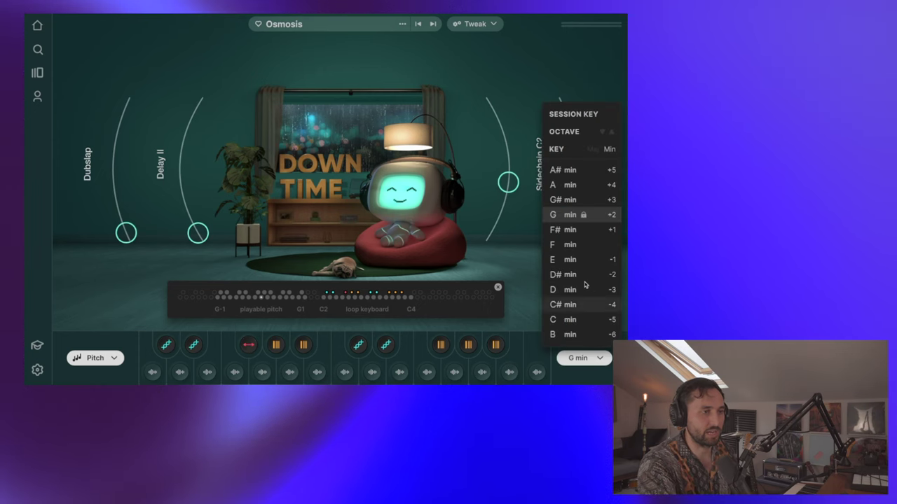
left_click(591, 246)
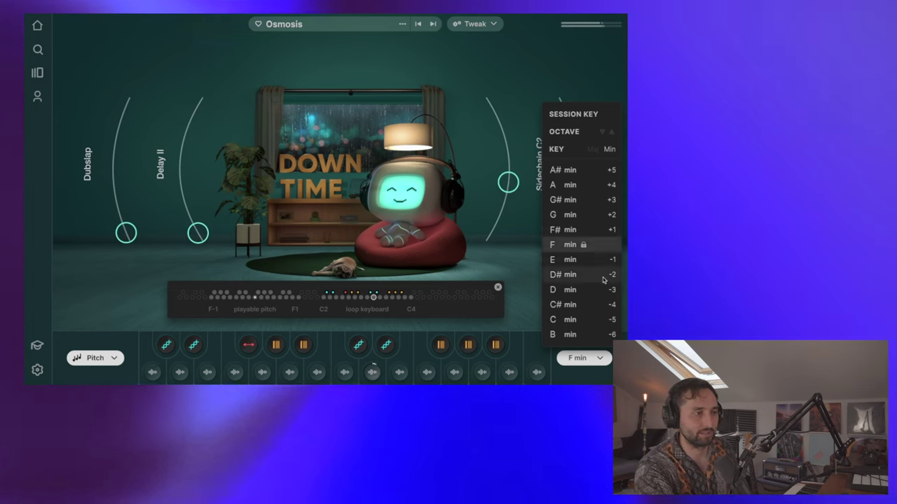
left_click(601, 260)
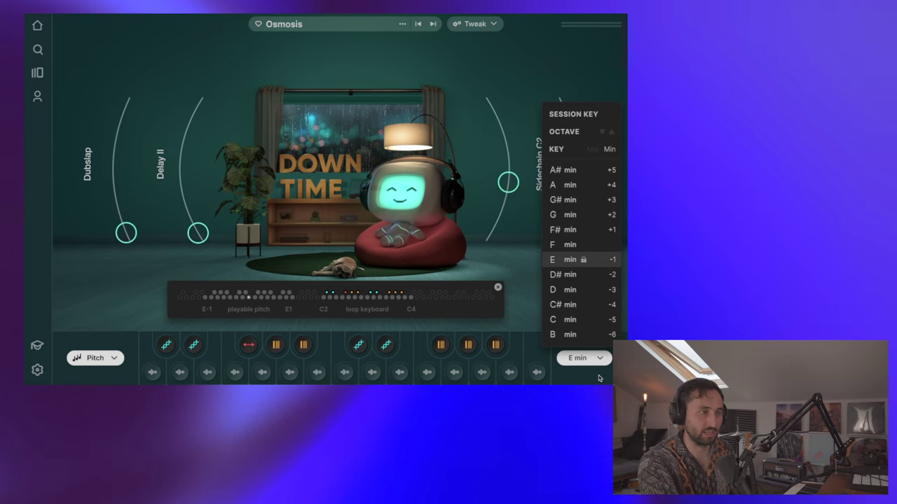
left_click(414, 46)
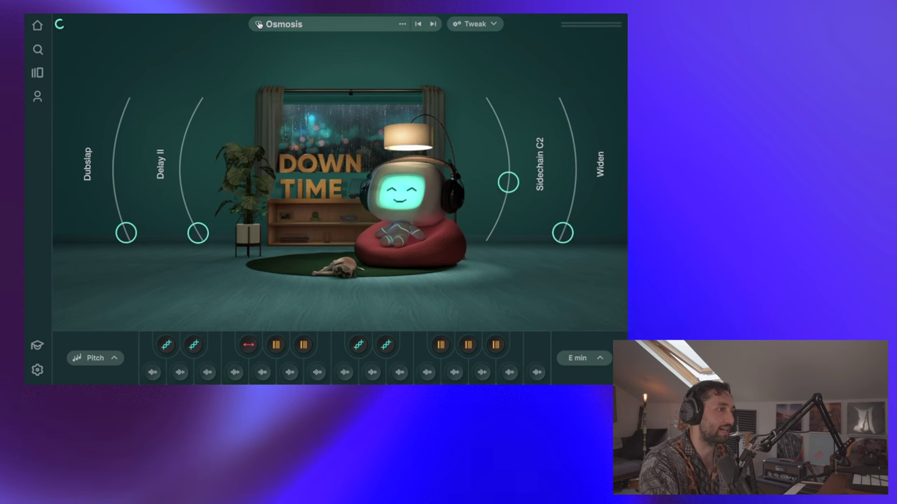
left_click(258, 24)
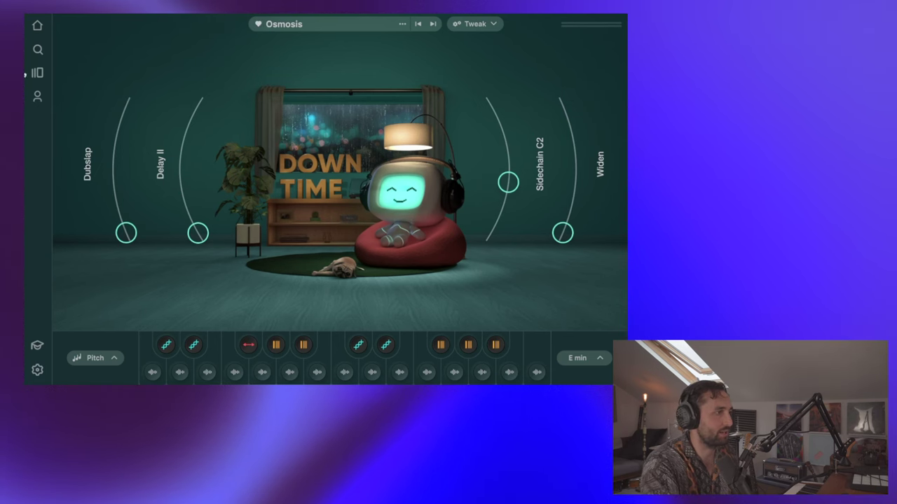
- Switch the downtime search results to Note Kits and load the Best Friends note kit
left_click(38, 49)
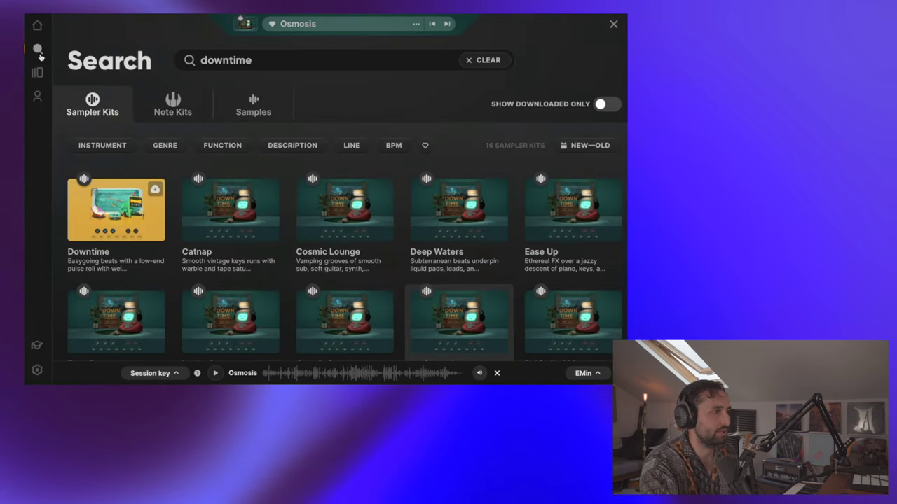
left_click(426, 146)
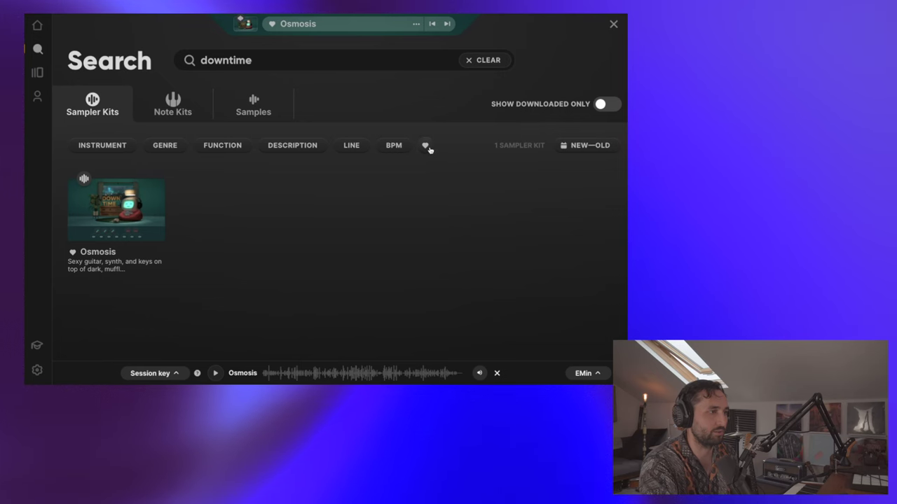
left_click(429, 149)
left_click(175, 107)
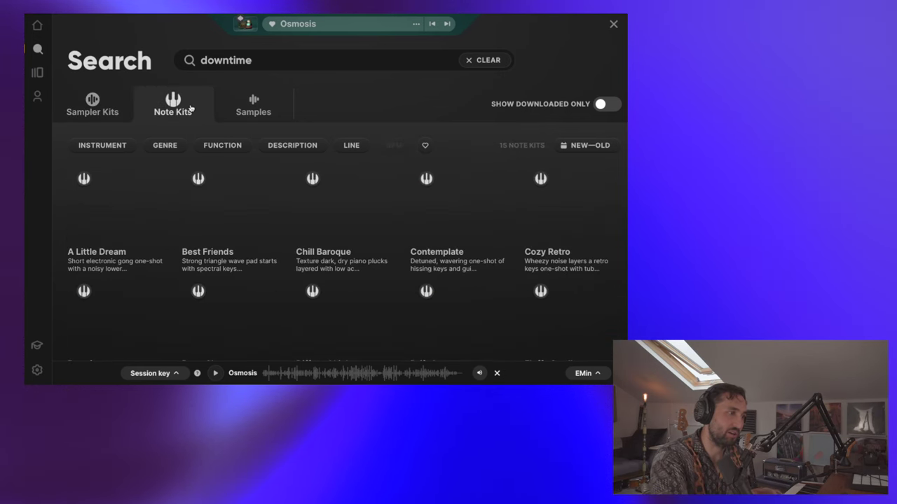
left_click(230, 213)
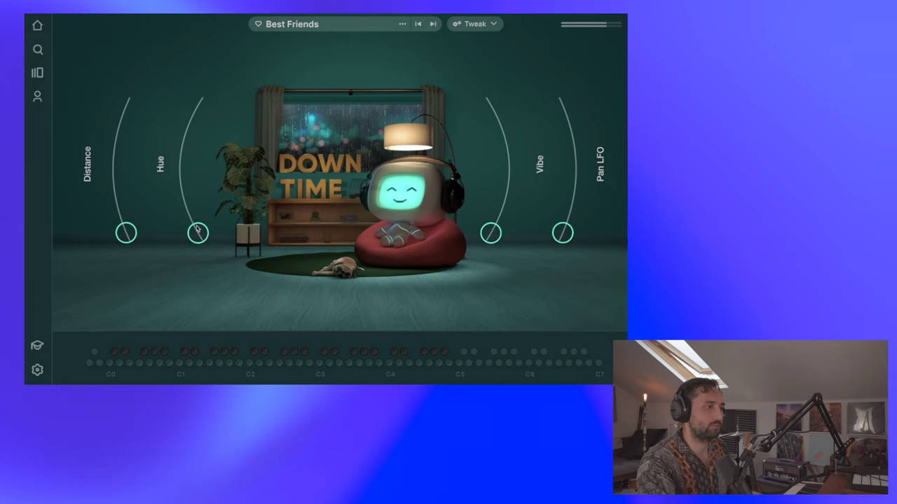
- Raise Best Friends' Hue, Distance, Vibe and Pan LFO macros
left_click_drag(197, 236, 132, 169)
left_click_drag(126, 235, 114, 159)
left_click_drag(490, 233, 506, 143)
left_click_drag(562, 232, 588, 146)
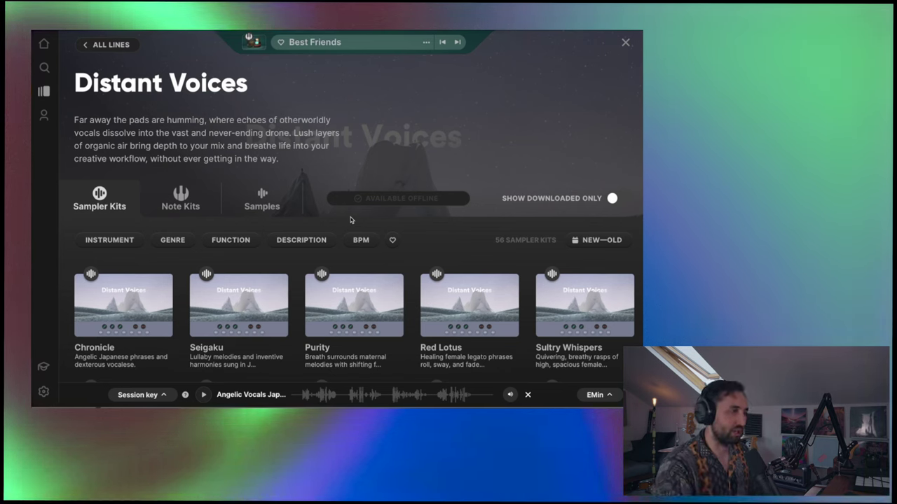
- Scroll the Distant Voices kit list and load the Seigaku kit
scroll(350, 220, "down", 1)
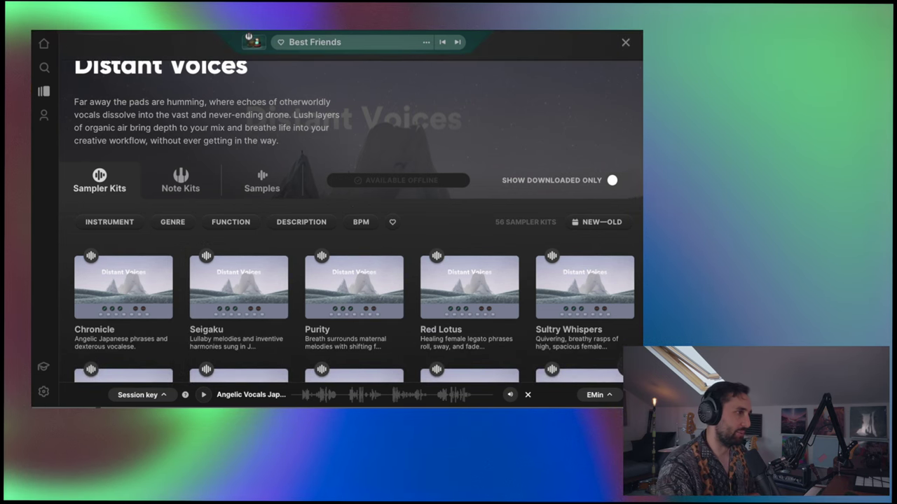
mouse_move(241, 289)
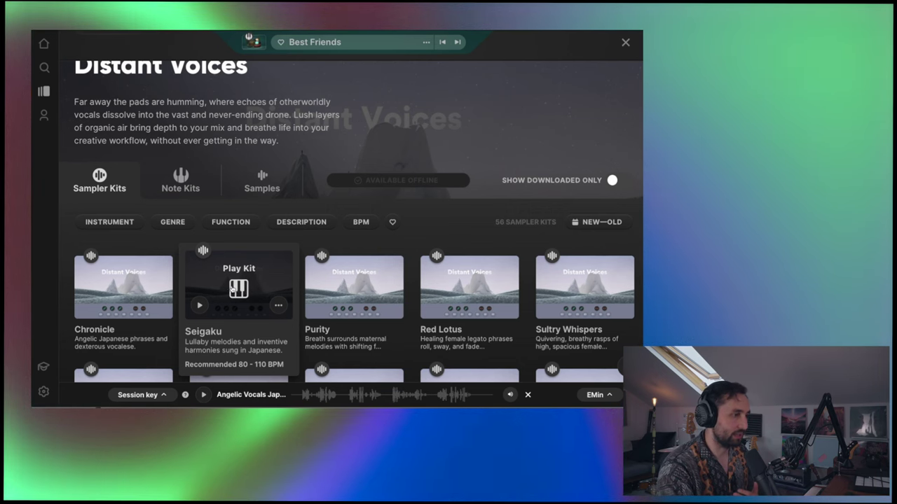
left_click(242, 288)
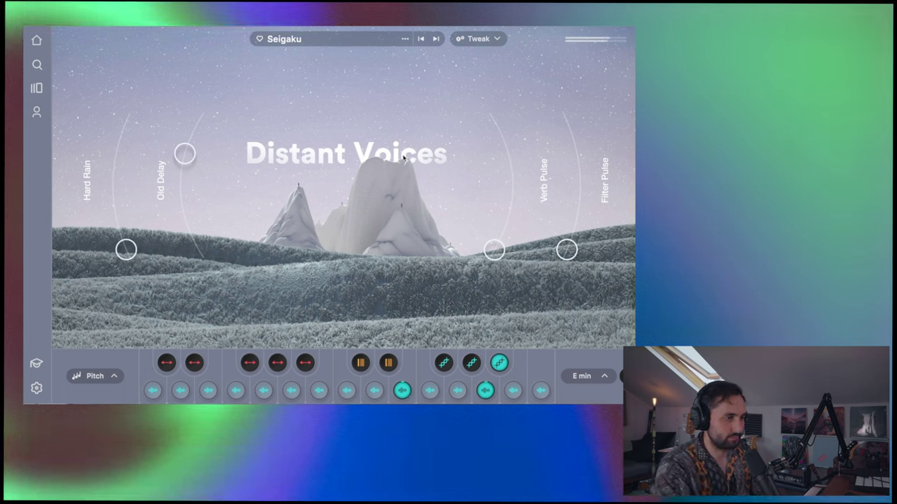
- Try Seigaku's Old Delay, Hard Rain, Filter Pulse and Verb Pulse macros, then return to the Distant Voices library
left_click_drag(184, 152, 189, 233)
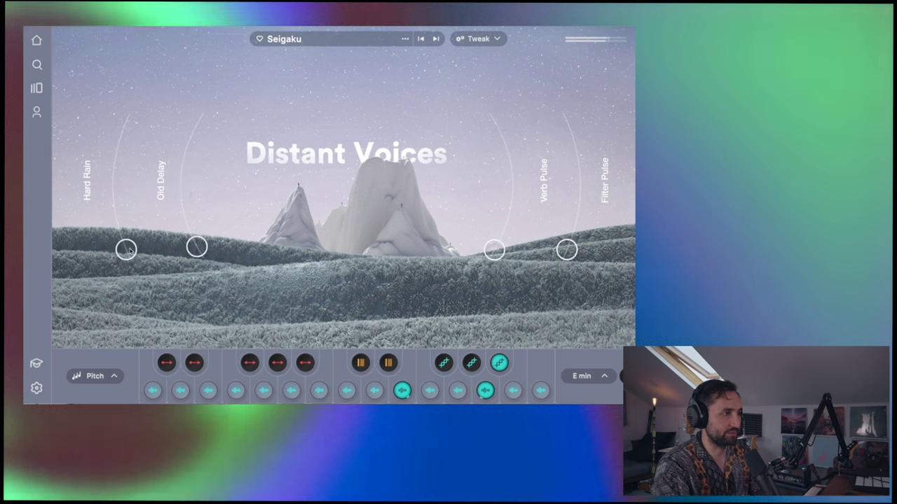
mouse_move(130, 253)
left_mouse_down()
mouse_move(133, 148)
mouse_move(130, 251)
left_mouse_up()
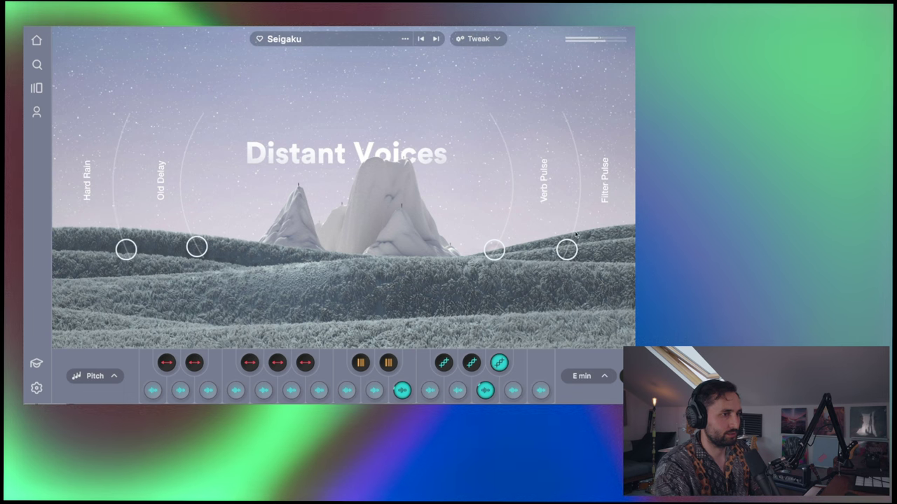
left_click_drag(567, 248, 574, 176)
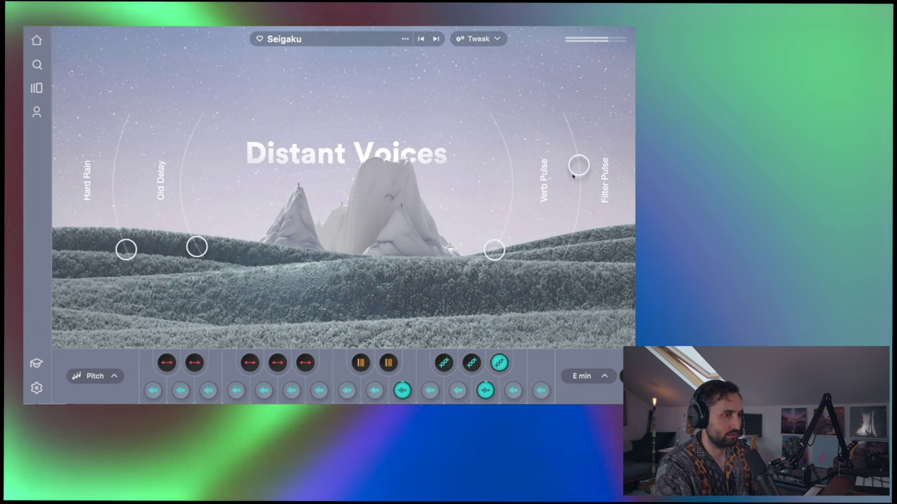
left_click_drag(493, 252, 494, 203)
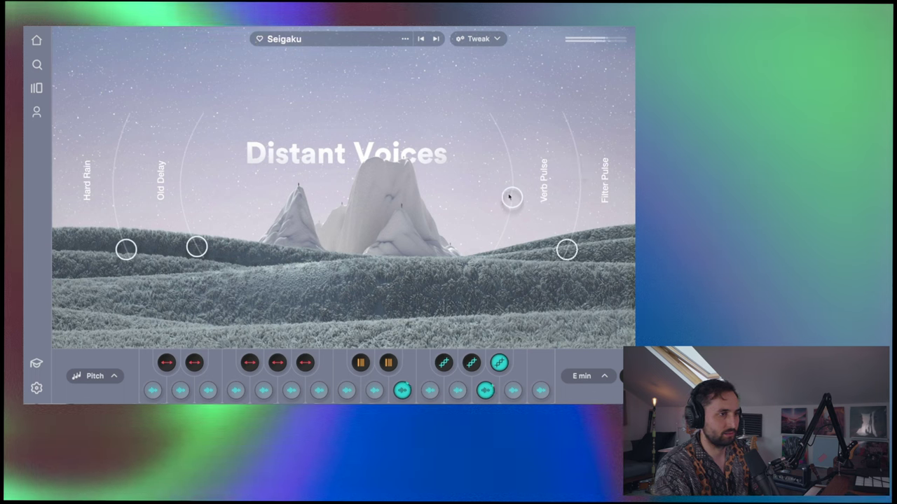
left_click_drag(511, 197, 496, 253)
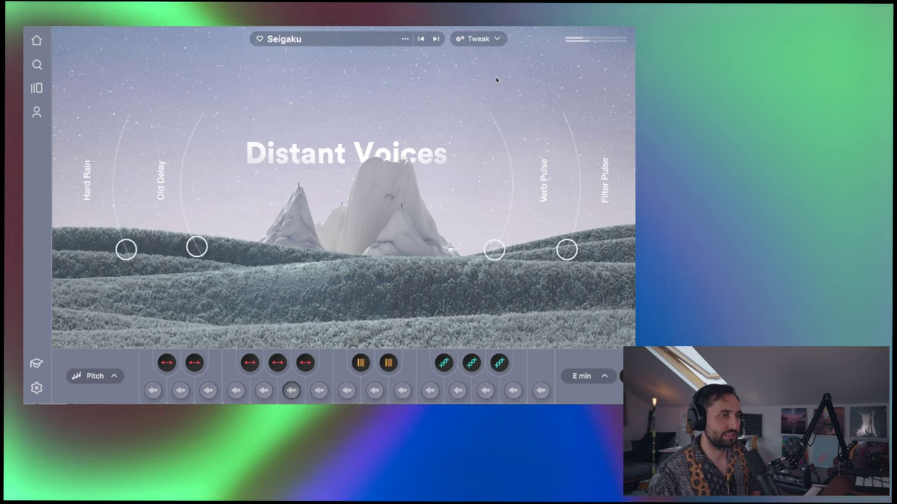
left_click(421, 153)
- Filter Distant Voices to favourited kits and load the Spectral kit
scroll(400, 249, "down", 5)
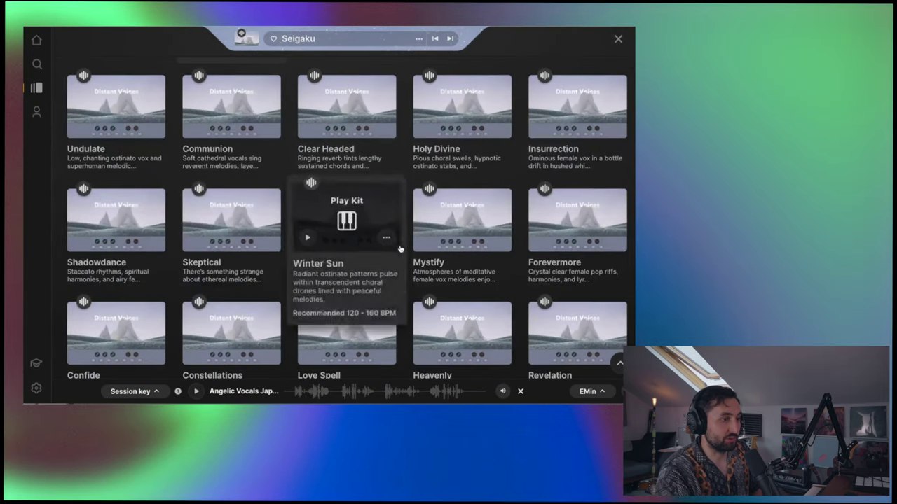
scroll(238, 238, "down", 2)
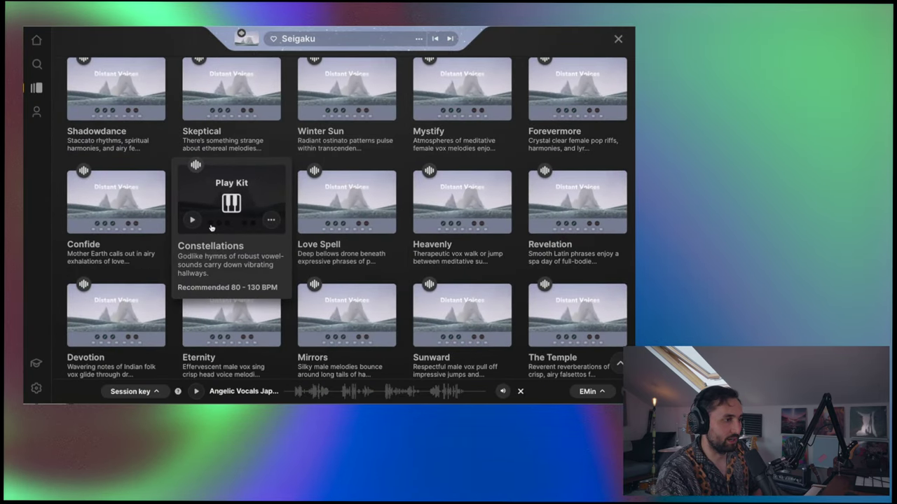
scroll(308, 235, "up", 7)
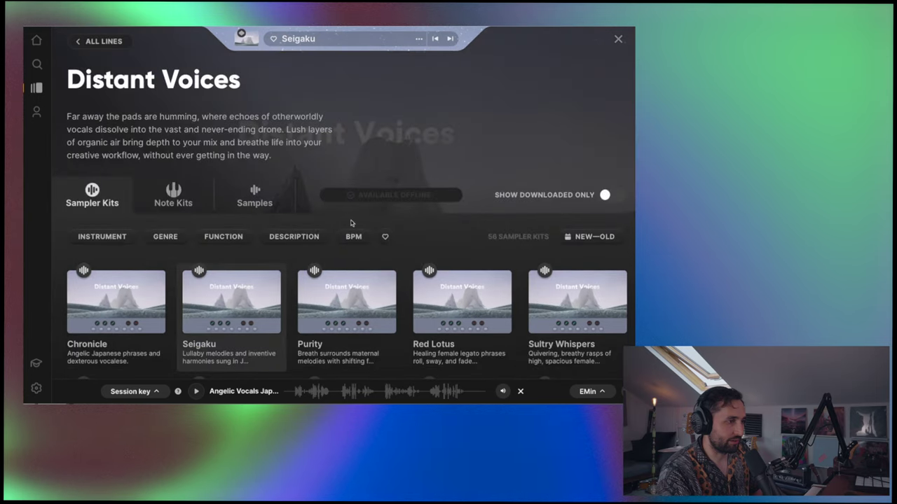
left_click(384, 237)
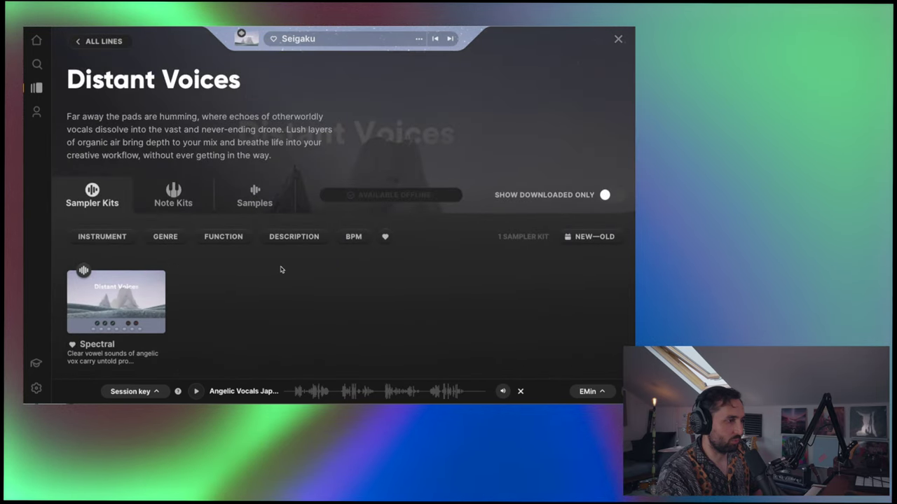
left_click(110, 311)
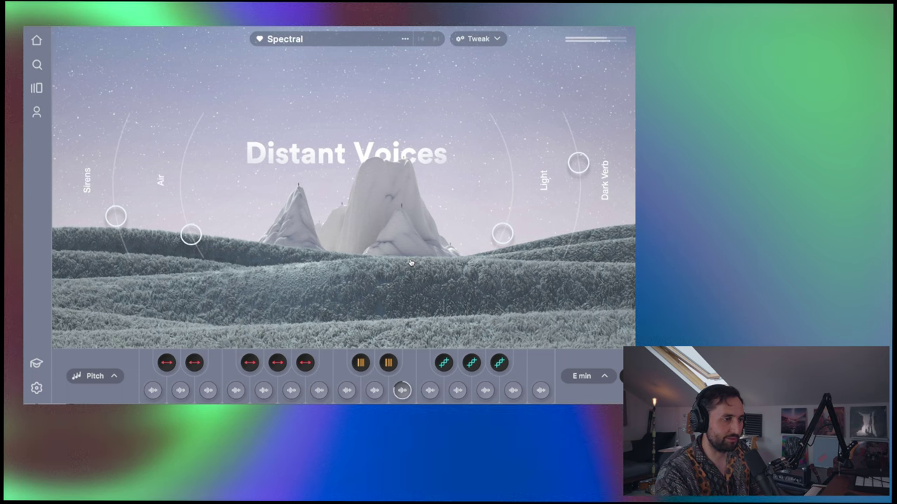
- Change the session key to A minor and raise Spectral's Air macro
left_click(602, 379)
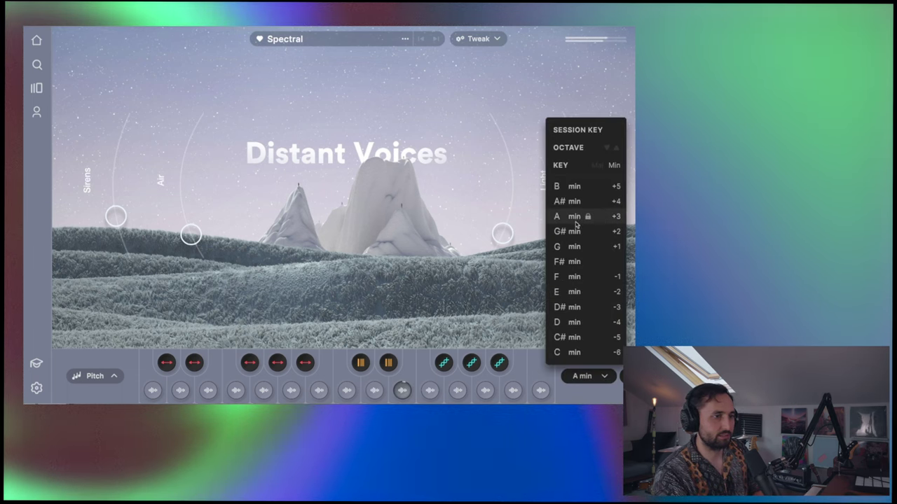
left_click(446, 153)
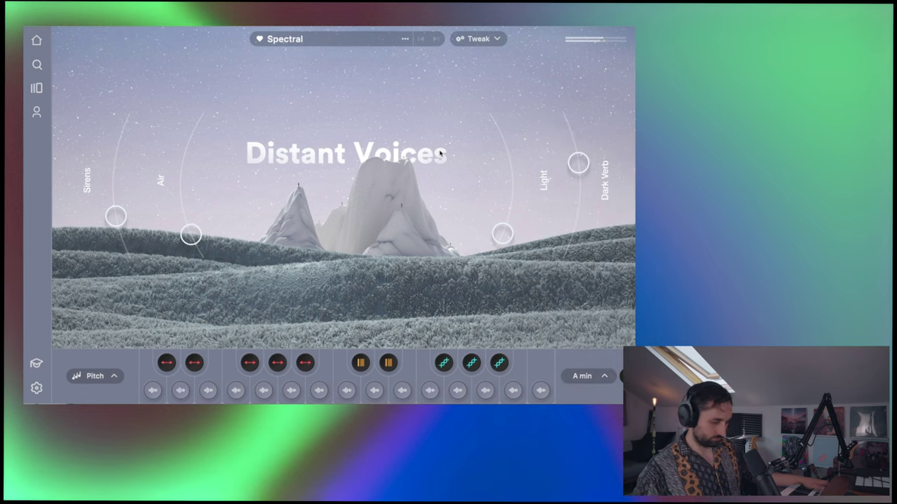
left_click_drag(190, 234, 190, 207)
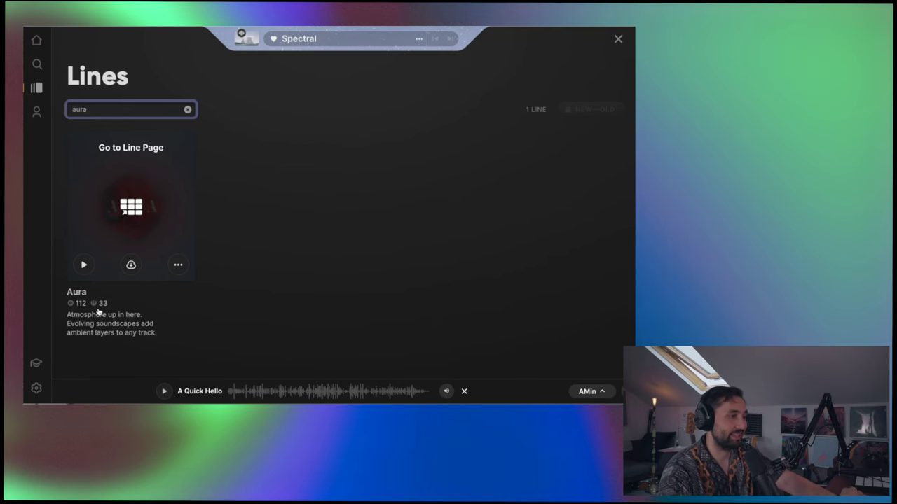
- Open the Aura line, show only favourited kits, and load the Absolute Peace kit
left_click(98, 312)
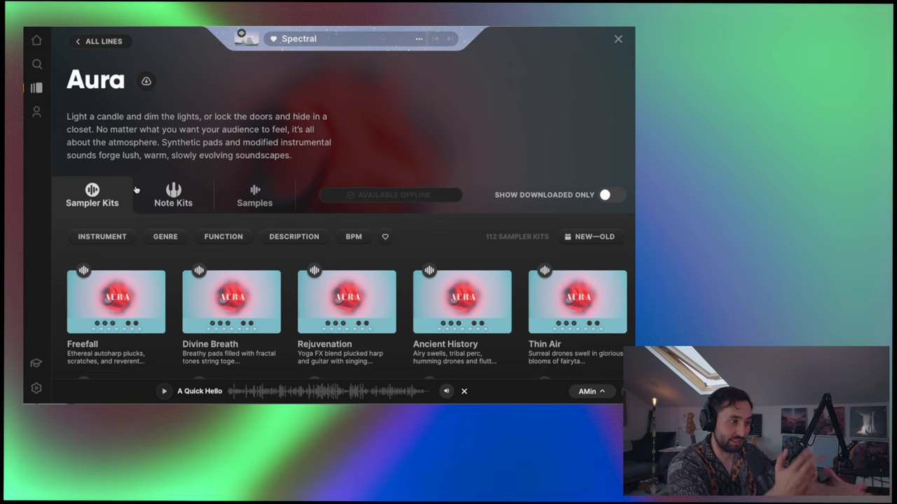
left_click(385, 237)
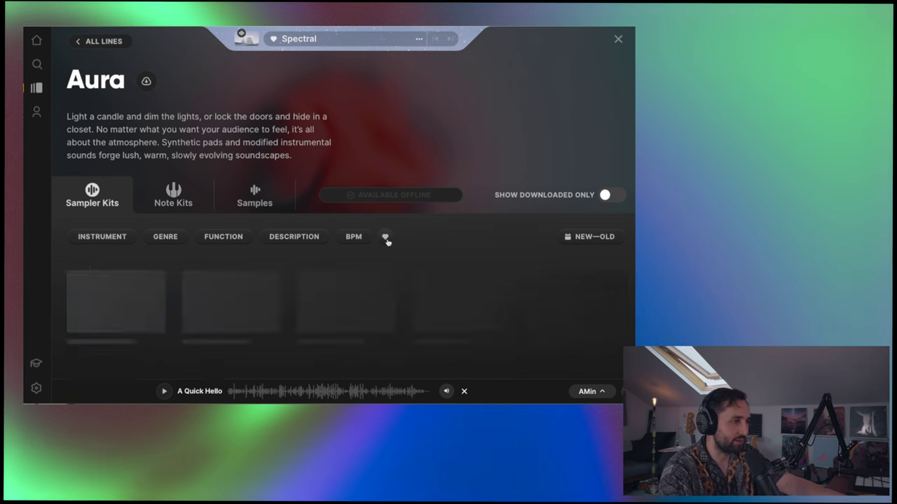
left_click(135, 314)
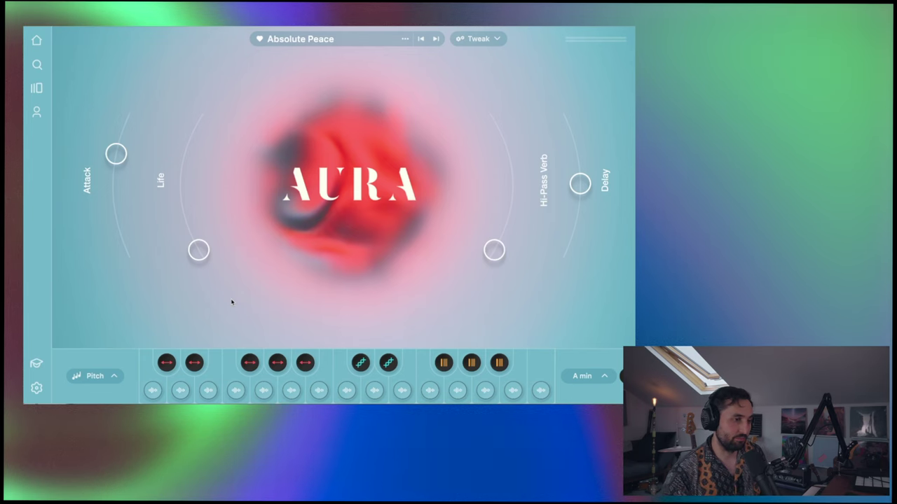
- Switch the session key to G minor, sweep Hi-Pass Verb, and raise Attack on Absolute Peace
left_click(608, 382)
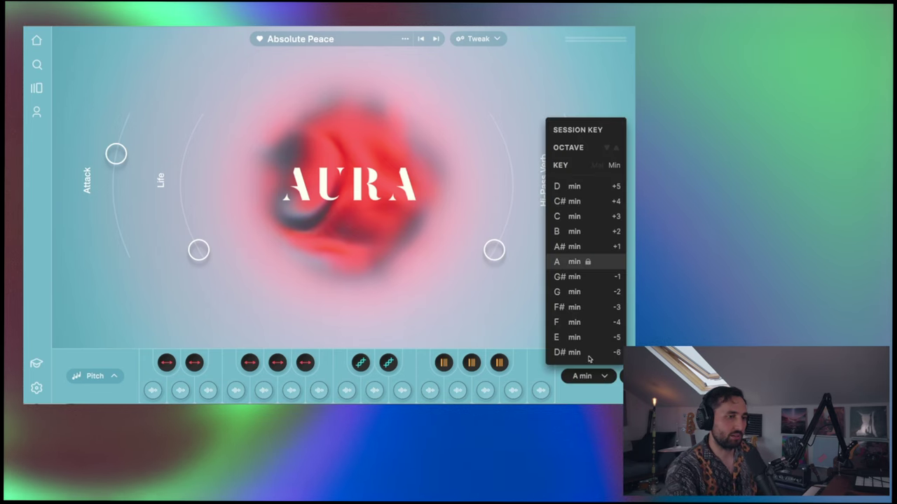
left_click(573, 292)
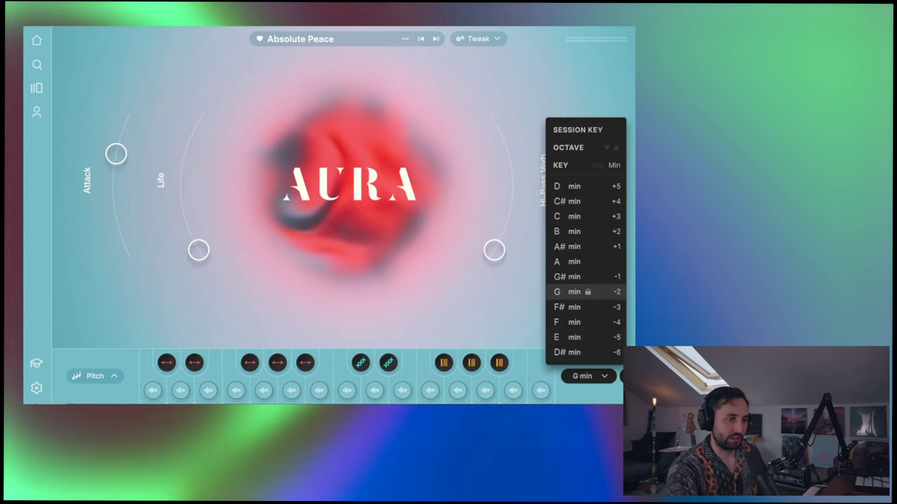
left_click(597, 382)
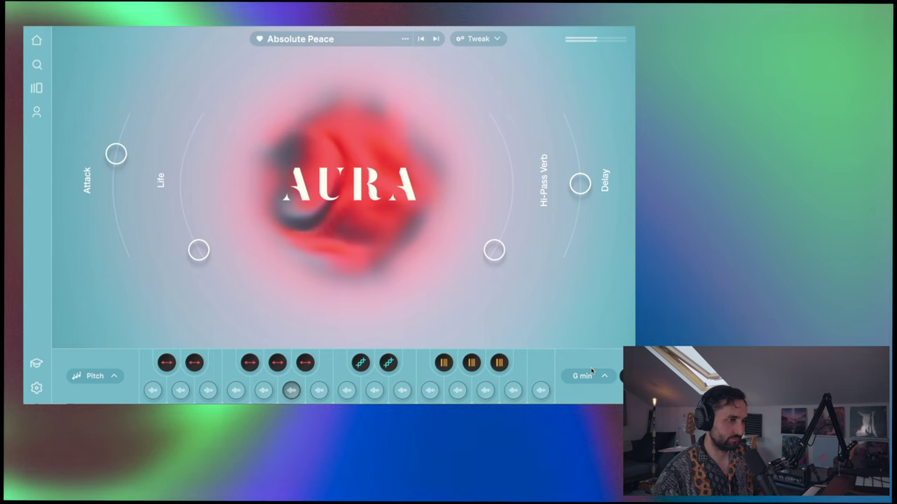
left_click_drag(495, 252, 500, 309)
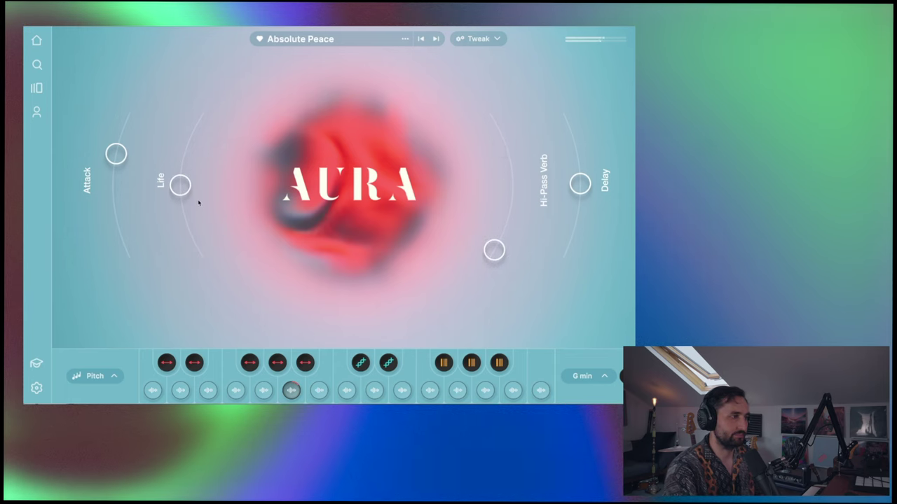
left_click_drag(127, 163, 121, 119)
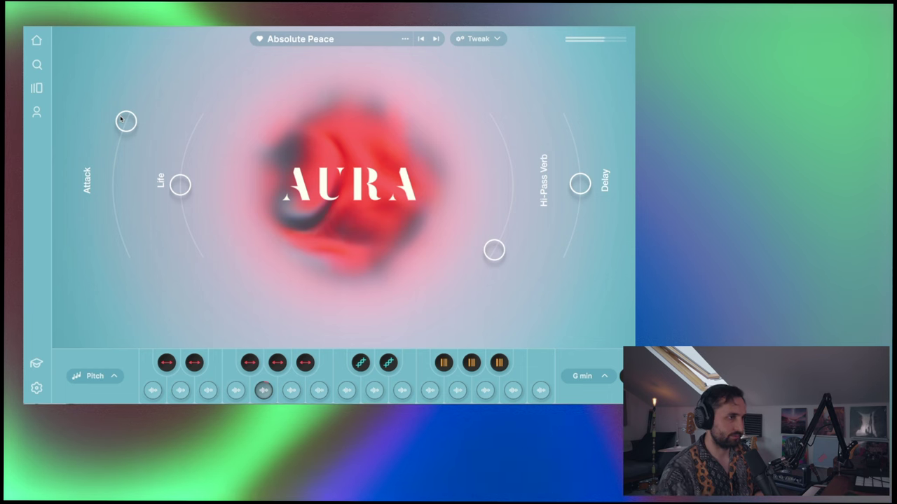
- In the Aura kit library, show all kits, not just favourites, limited to 60-80 BPM
left_click(311, 42)
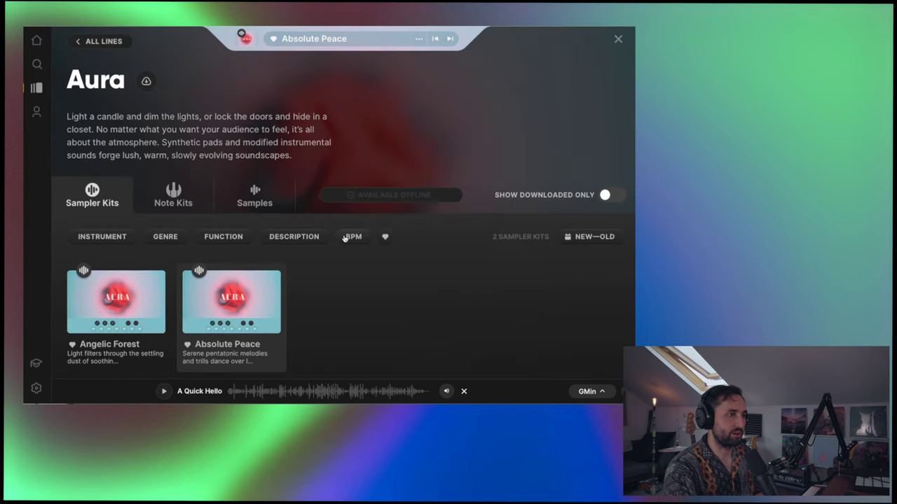
left_click(382, 238)
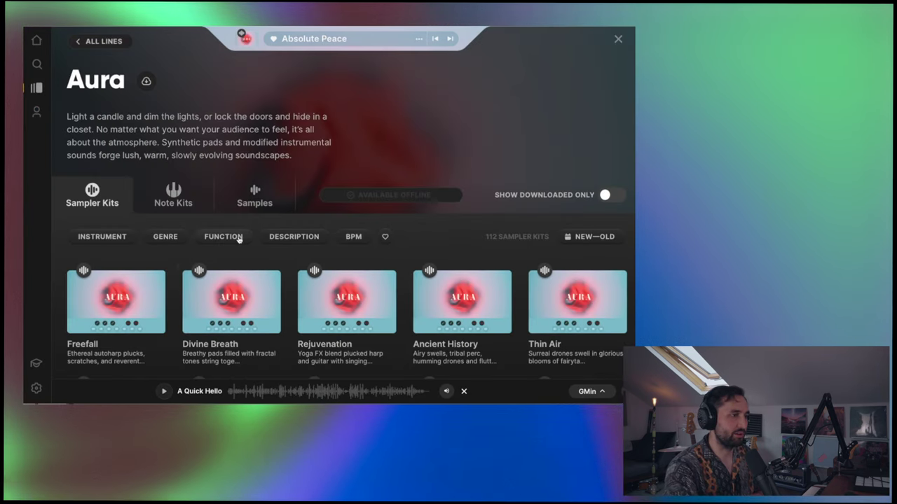
left_click(274, 237)
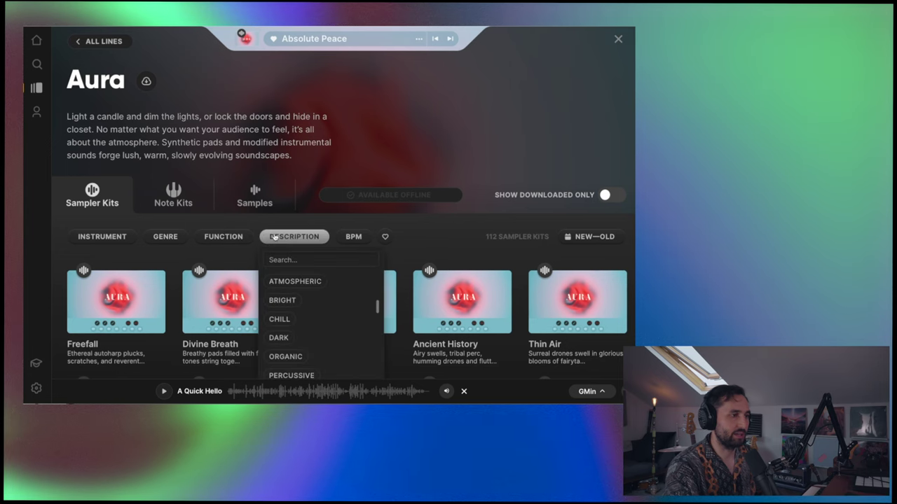
left_click(355, 236)
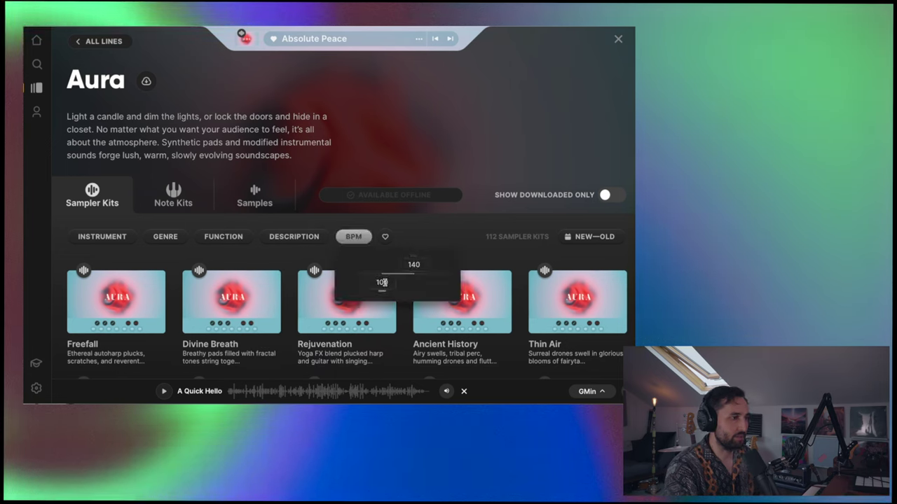
left_click_drag(382, 283, 350, 279)
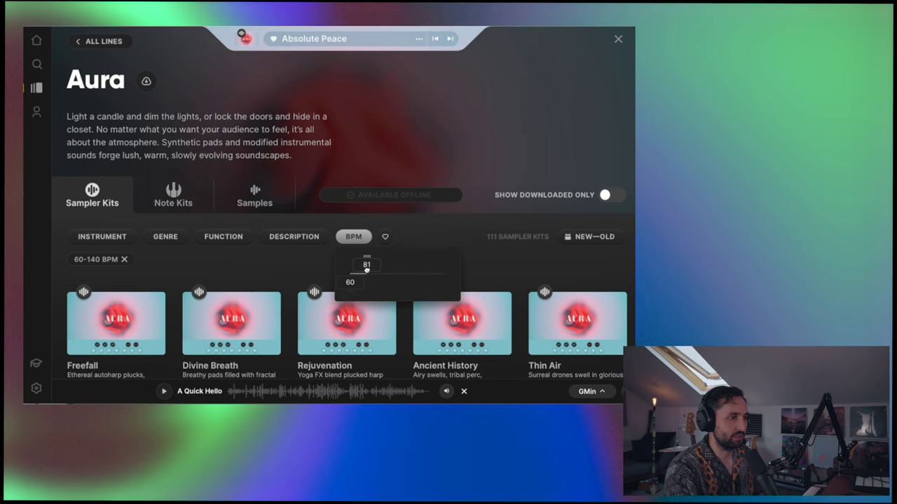
left_click_drag(365, 270, 365, 271)
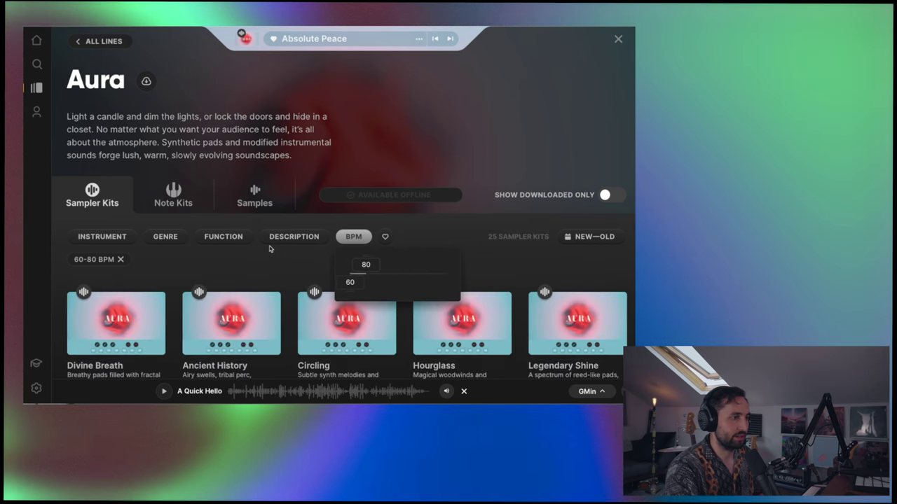
left_click(98, 237)
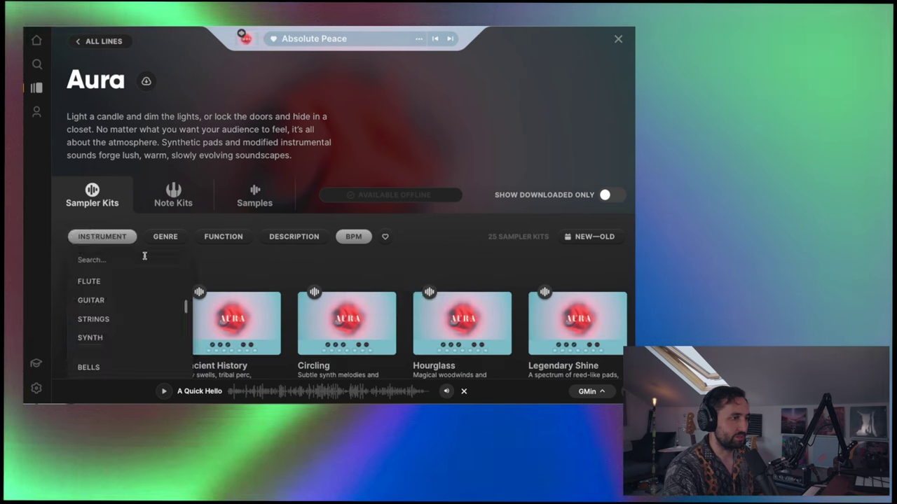
left_click(280, 269)
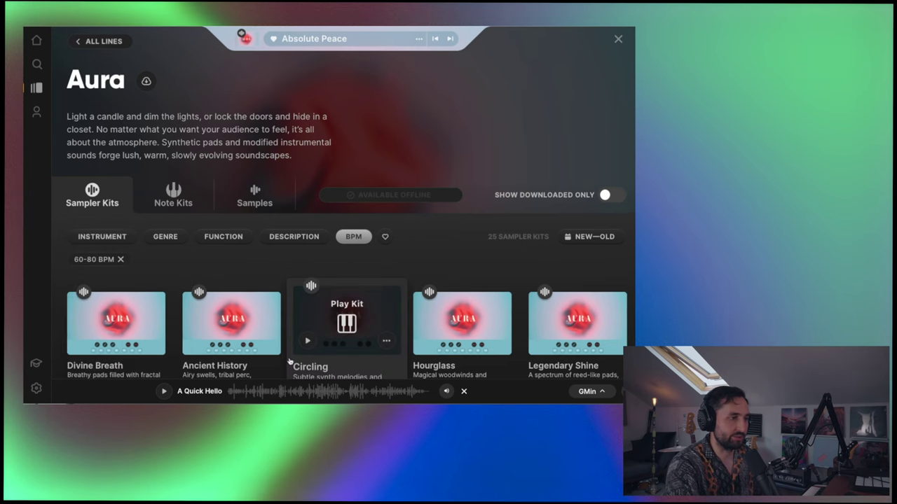
- Preview the Radiate, Slipstream and Lunar Gleam kits, then load Lunar Gleam
scroll(232, 343, "down", 1)
scroll(229, 346, "down", 2)
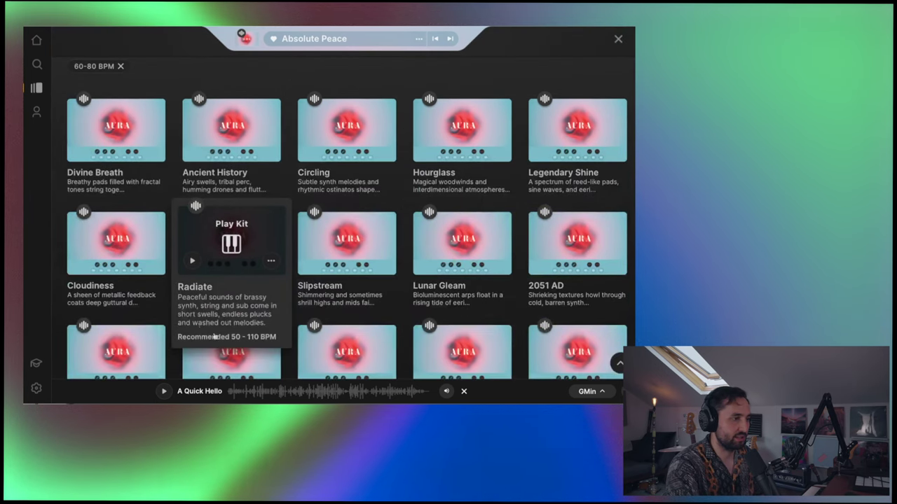
left_click(192, 263)
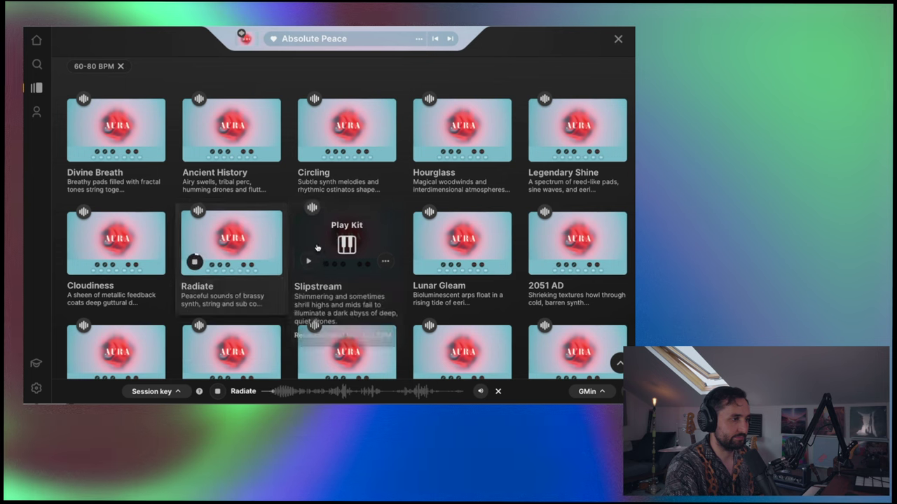
left_click(306, 263)
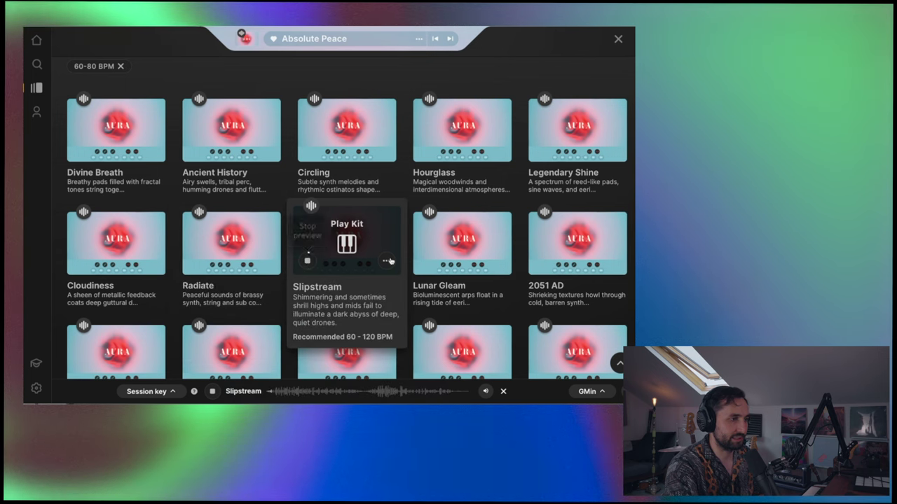
left_click(423, 263)
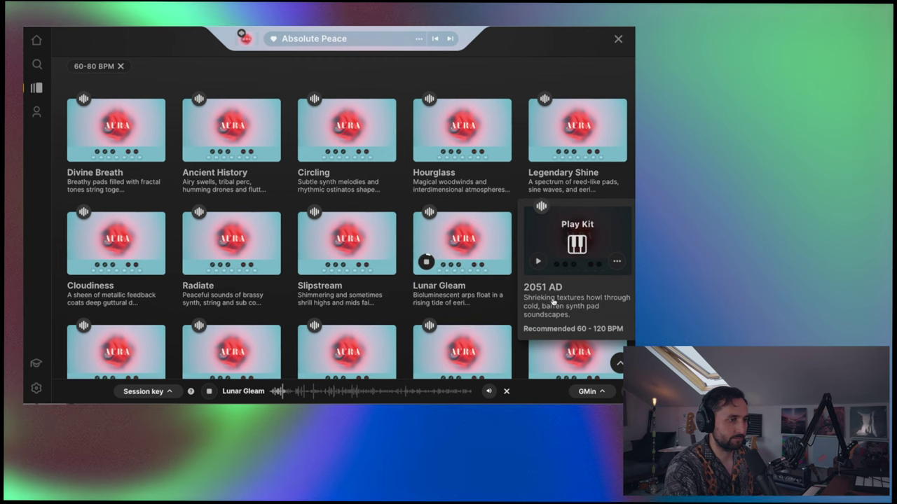
left_click(460, 243)
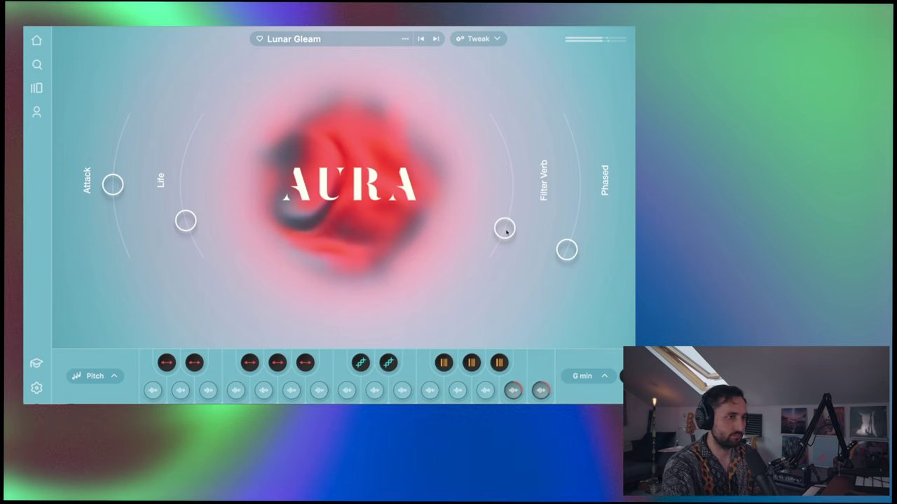
- Raise Lunar Gleam's Filter Verb and Life macros and turn Phased down to minimum
mouse_move(505, 232)
left_mouse_down()
mouse_move(500, 170)
mouse_move(504, 215)
left_mouse_up()
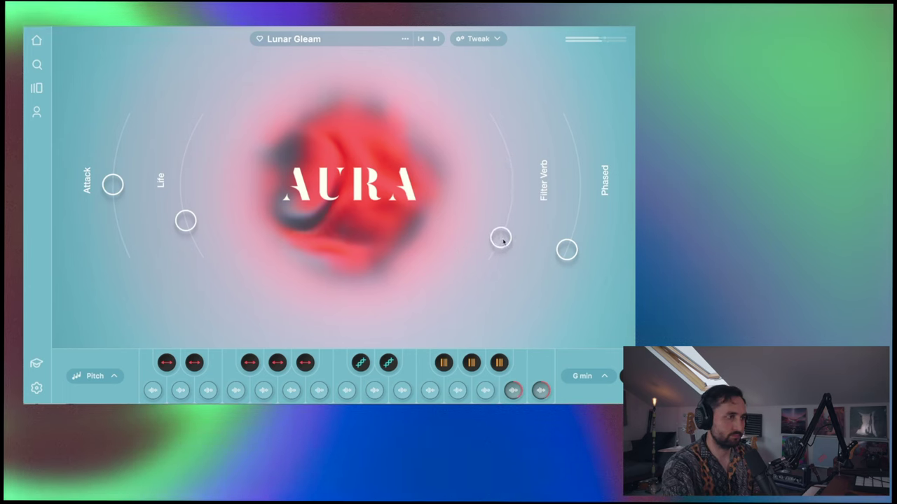
left_click_drag(186, 221, 181, 205)
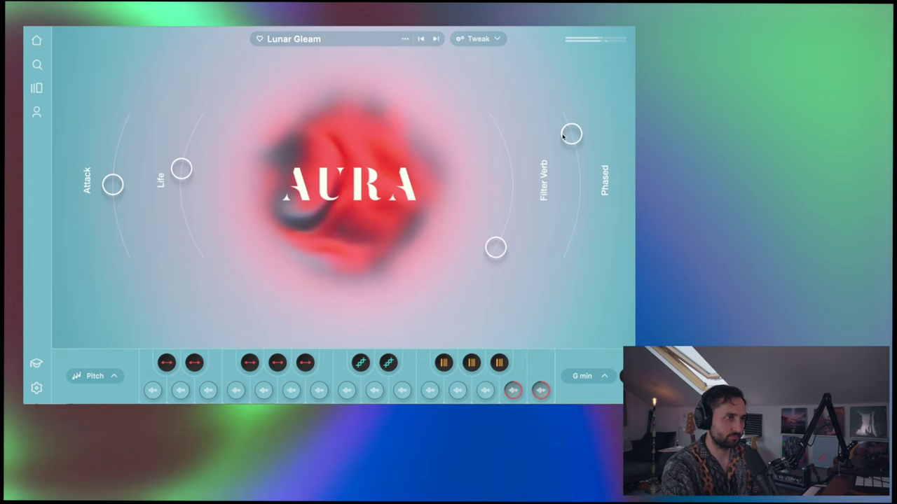
left_click_drag(563, 135, 566, 306)
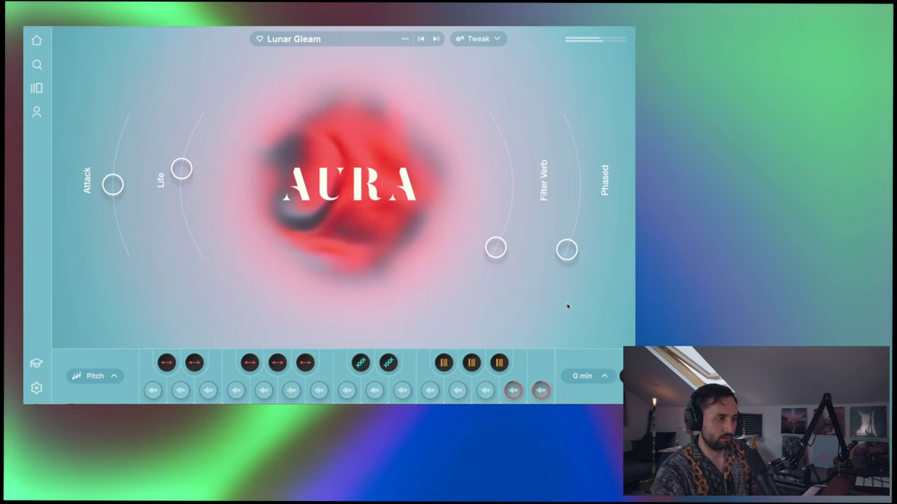
mouse_move(303, 363)
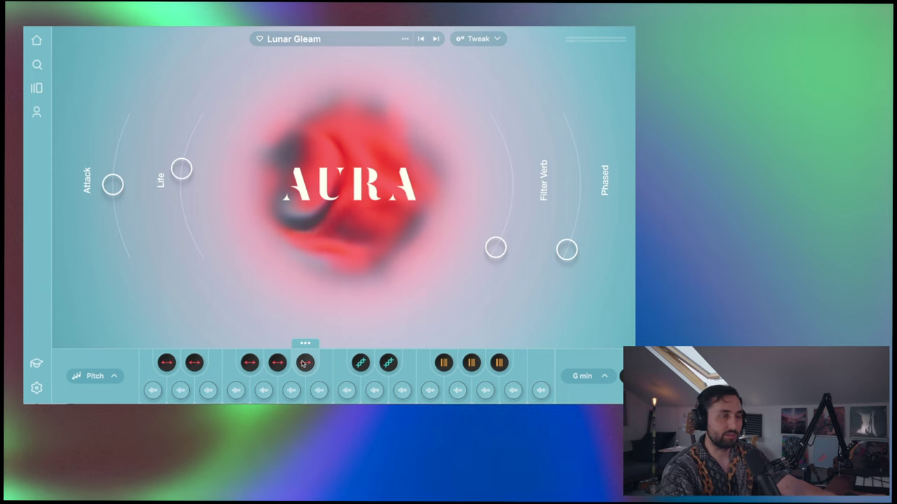
- Search the kits for 'downtime' and load the Rekindled Memory kit
left_click(37, 88)
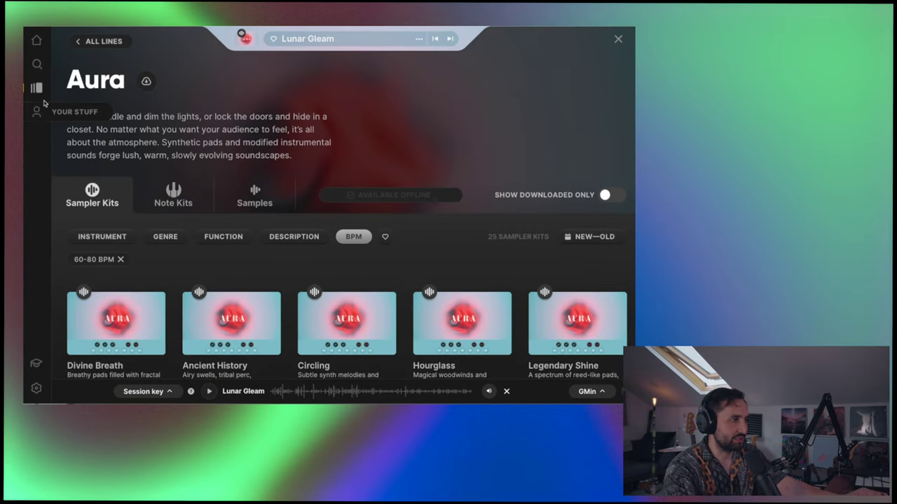
left_click(37, 64)
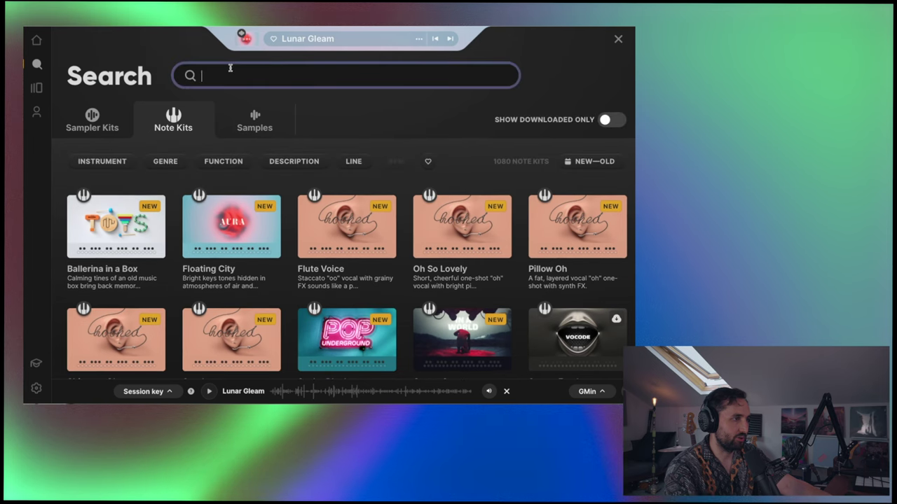
type("downtime")
key("Return")
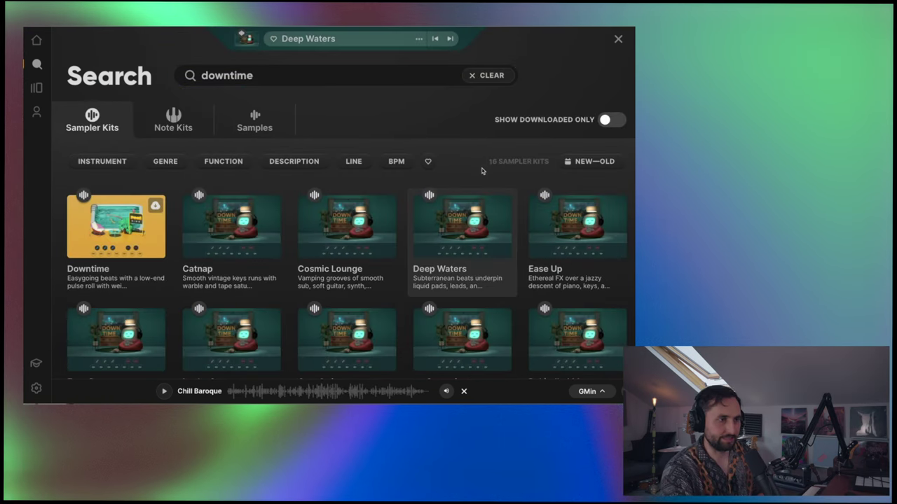
scroll(508, 259, "down", 1)
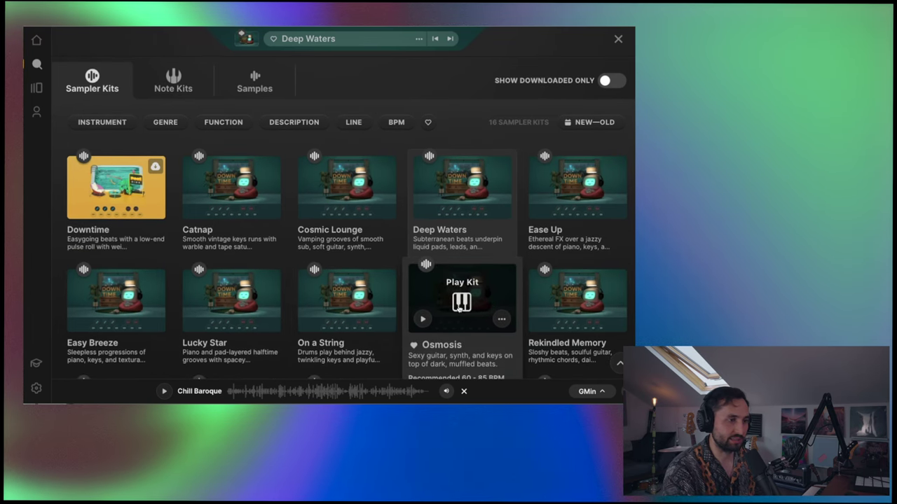
left_click(578, 302)
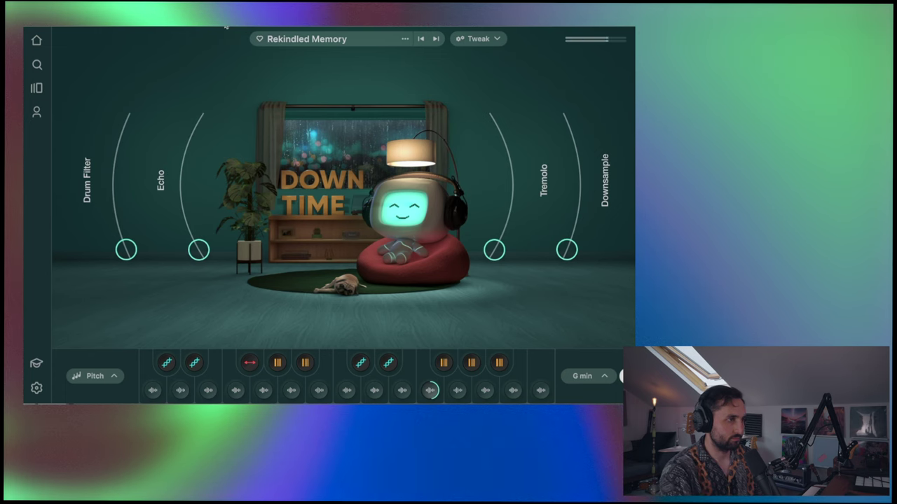
- Move the Arcade window aside to reveal the DAW behind it
left_click_drag(225, 27, 206, 31)
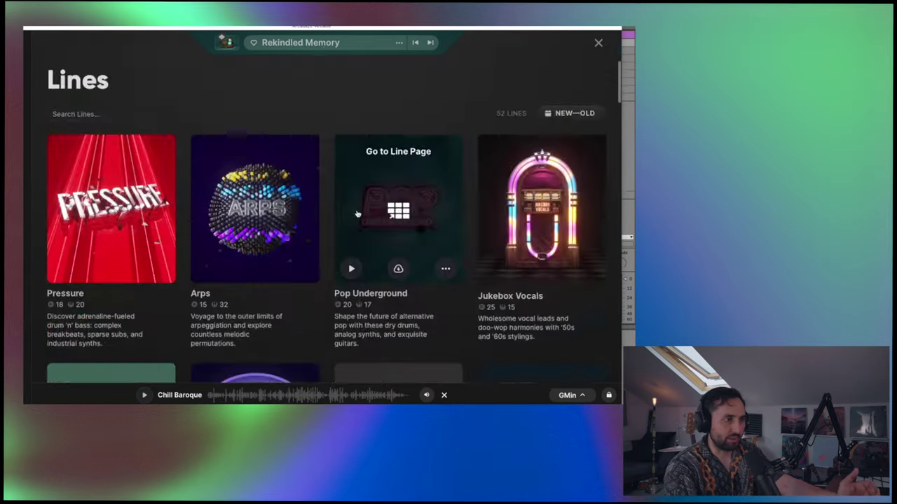
- Scroll down through the Downtime kit results
scroll(378, 203, "down", 10)
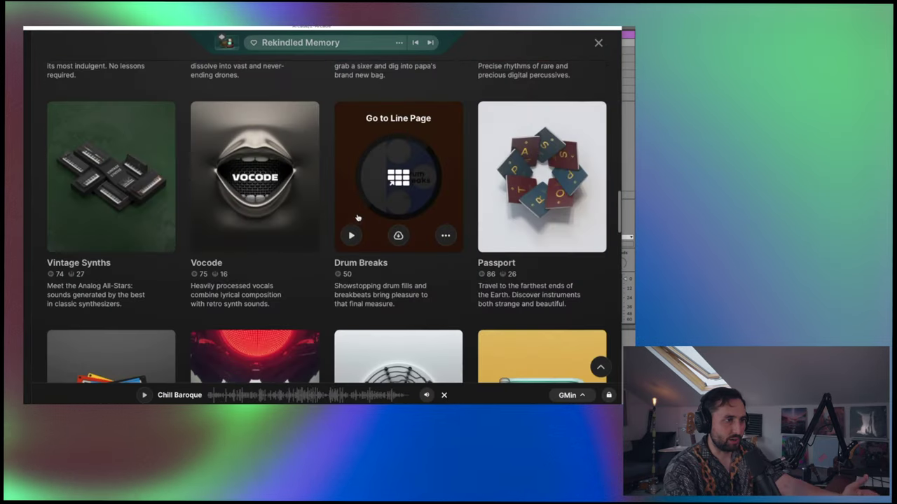
scroll(358, 219, "down", 5)
scroll(440, 226, "down", 5)
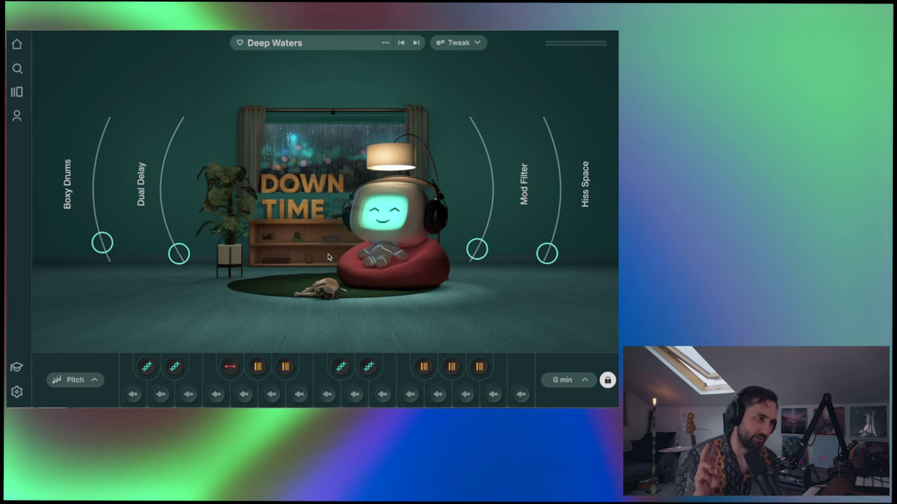
- List Downtime note kits without the Drums filter, then preview and load Chill Baroque
left_click(294, 46)
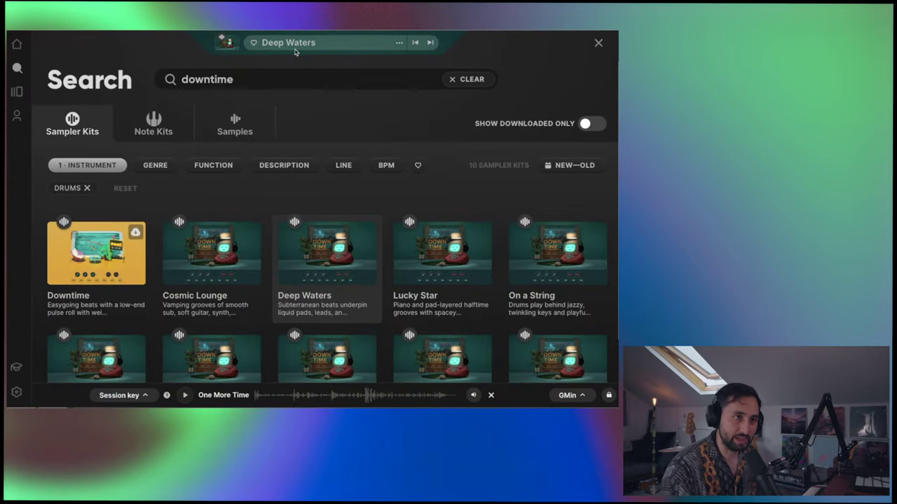
left_click(154, 125)
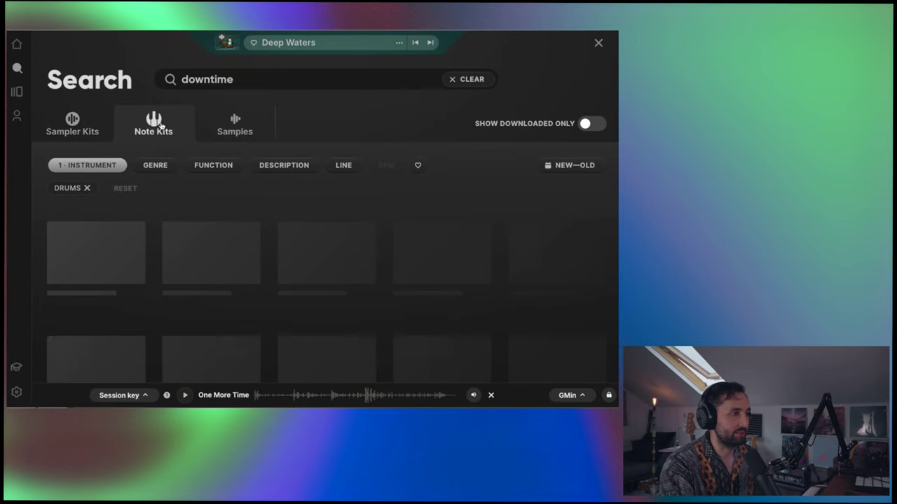
left_click(86, 189)
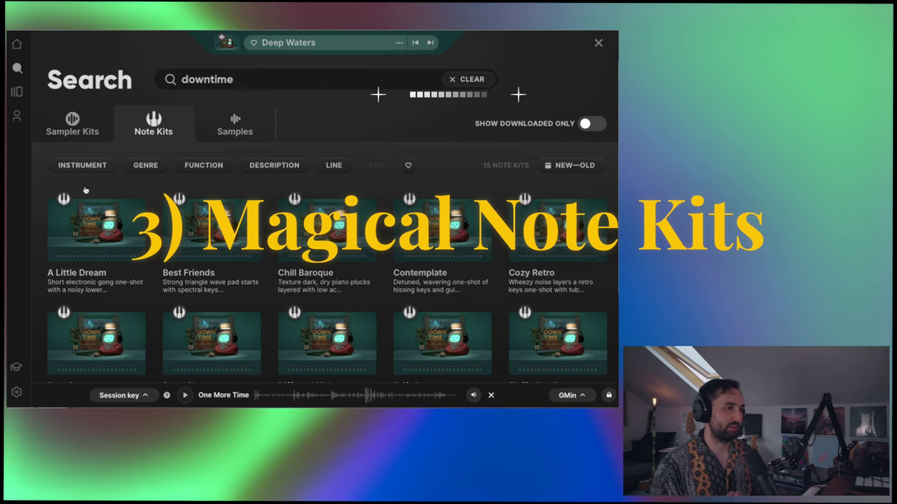
mouse_move(330, 235)
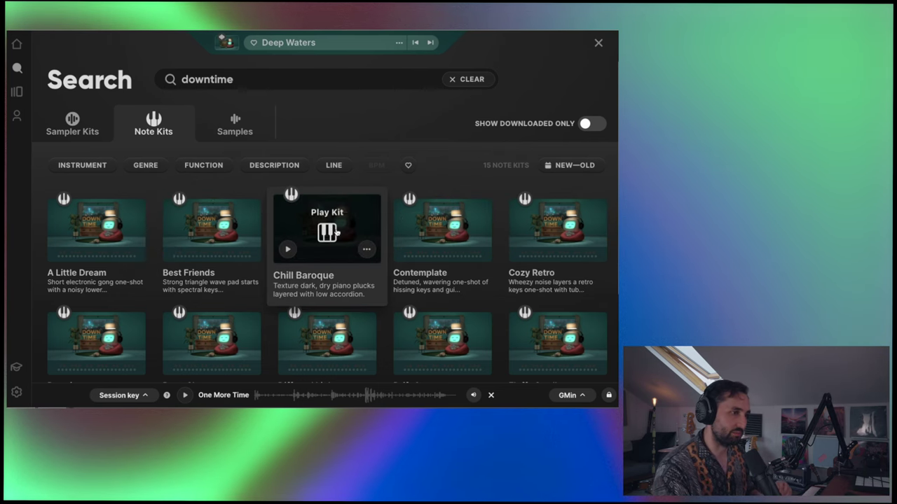
left_click(291, 251)
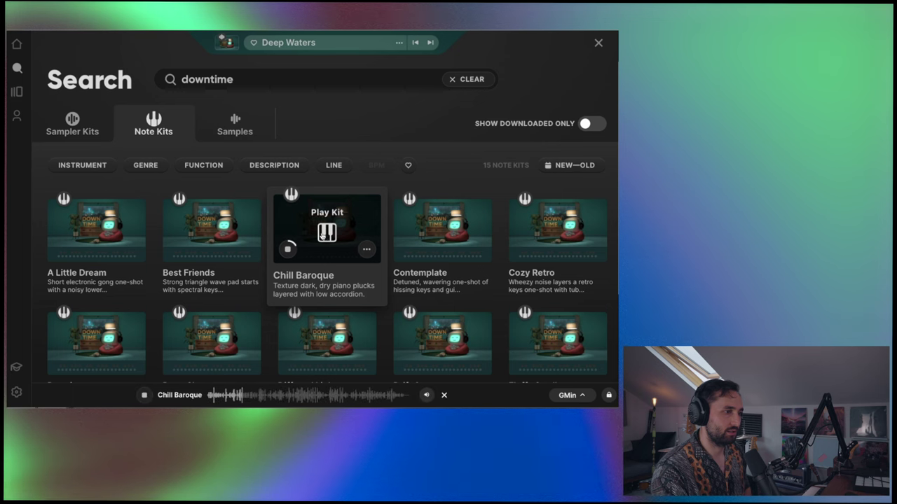
left_click(324, 235)
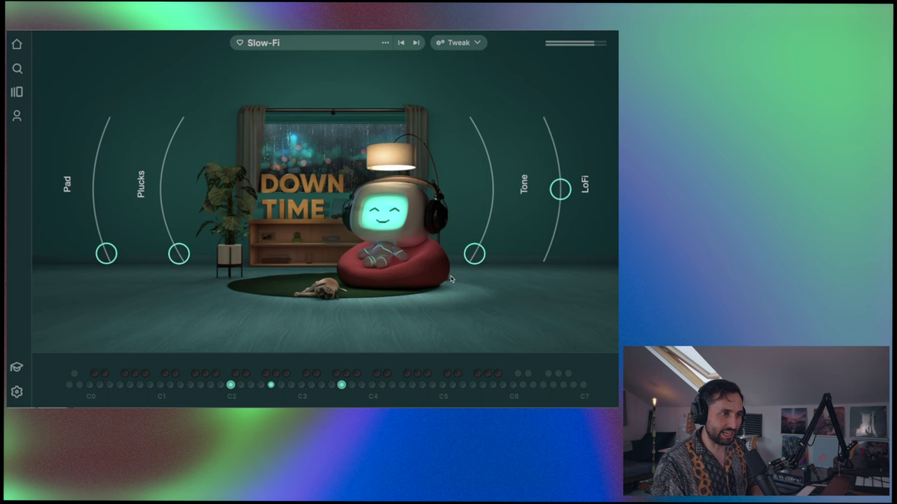
- Turn Slow-Fi's Tone macro up to near its maximum
left_click_drag(474, 253, 484, 128)
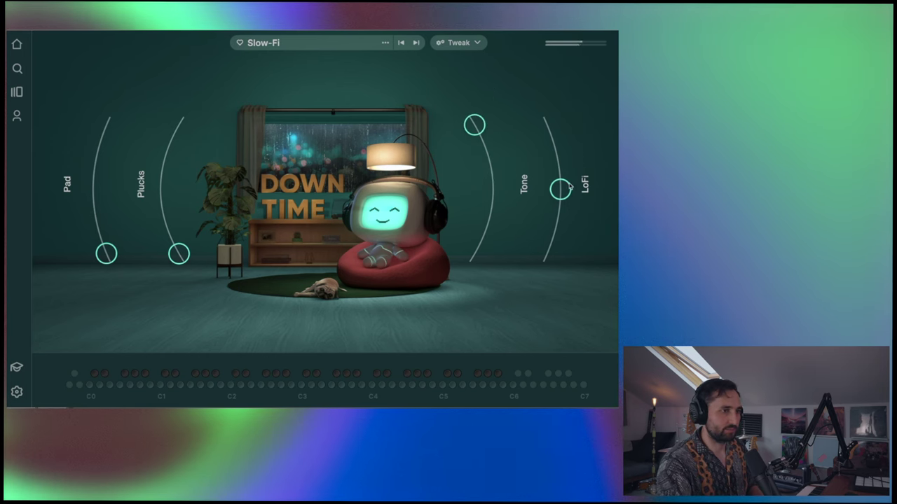
- Search note kits for 'aura', preview Arctic Freeze and start downloading Floating City
key("ctrl+f")
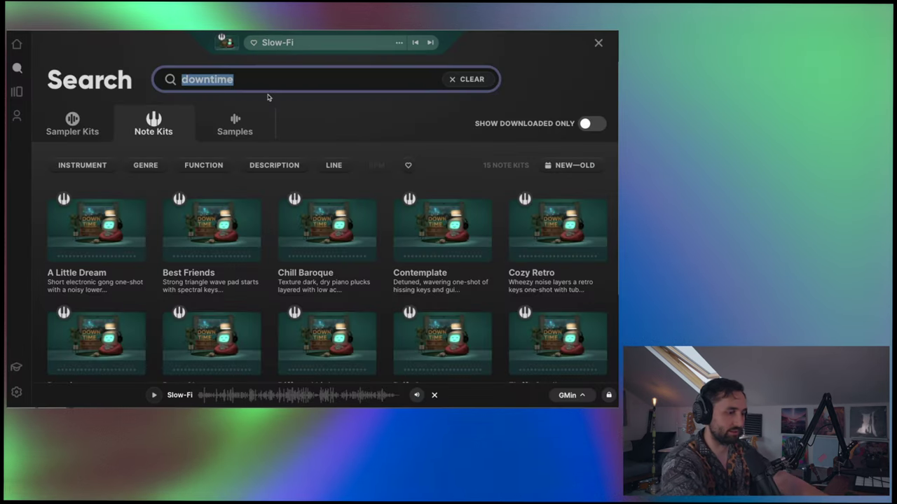
type("aura")
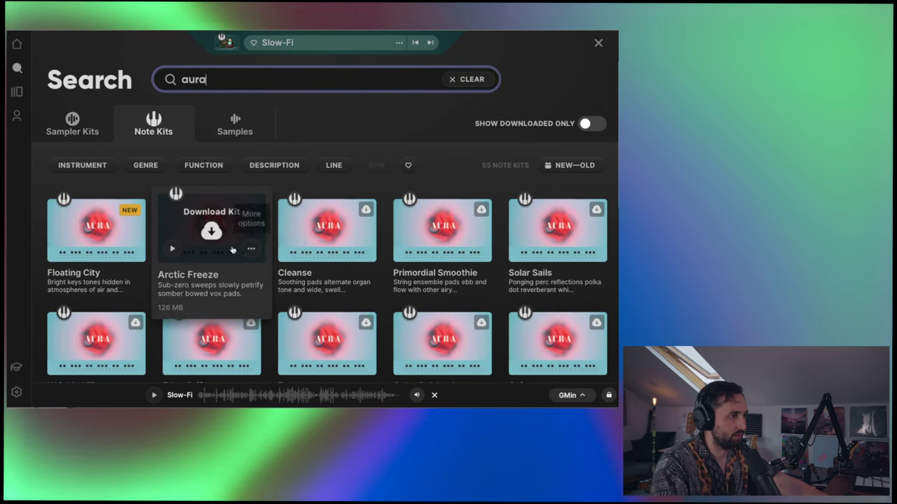
left_click(176, 248)
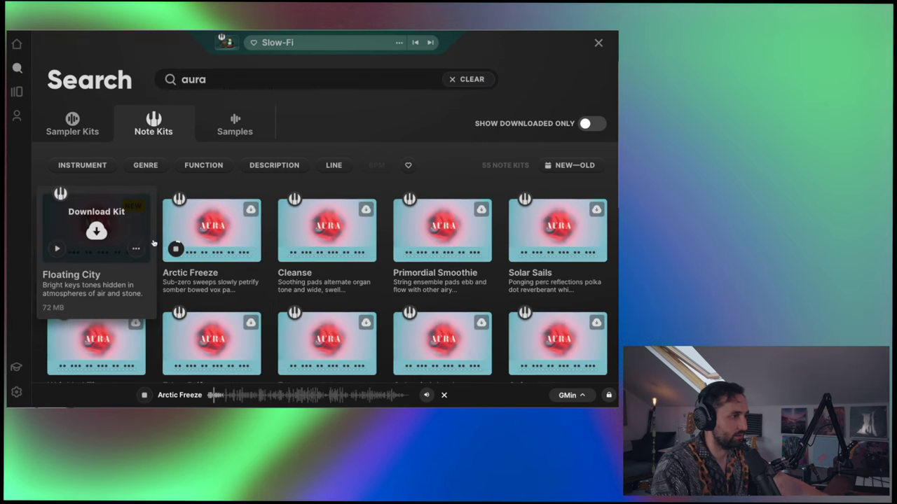
left_click(176, 249)
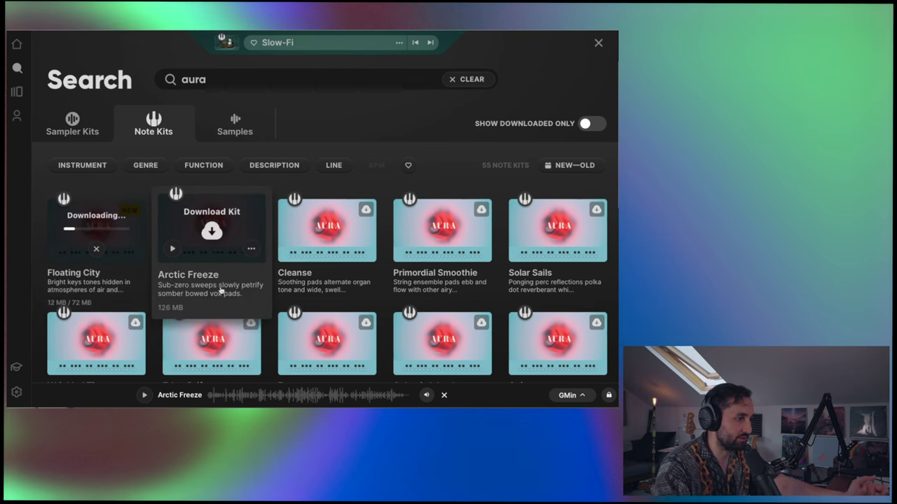
- Audition the Cleanse and Primordial Smoothie kits and the kit below Primordial Smoothie
left_click(288, 249)
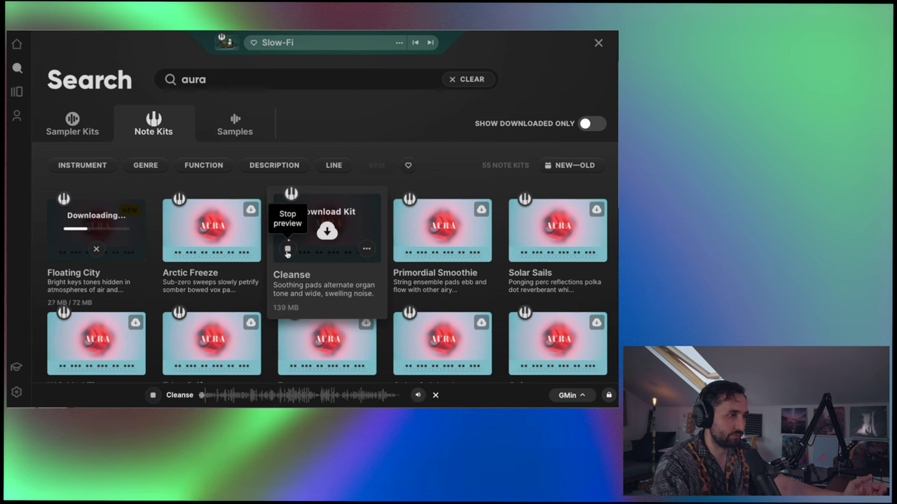
left_click(403, 249)
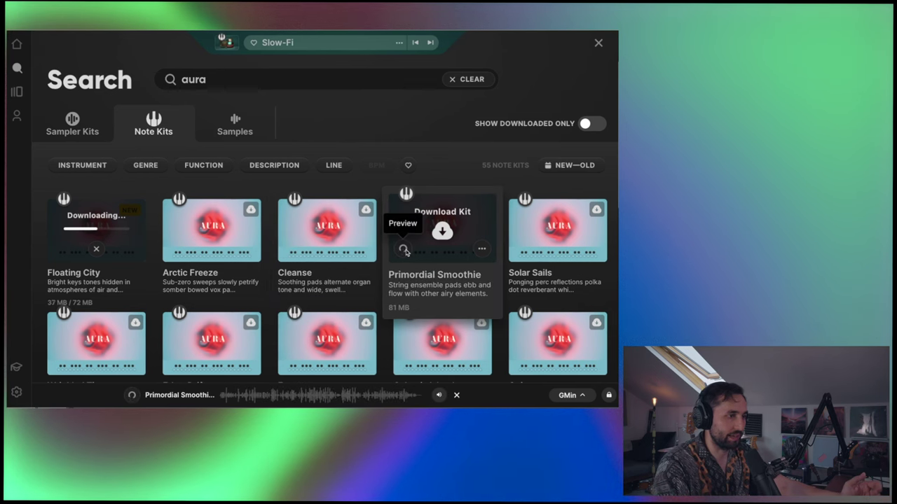
left_click(405, 250)
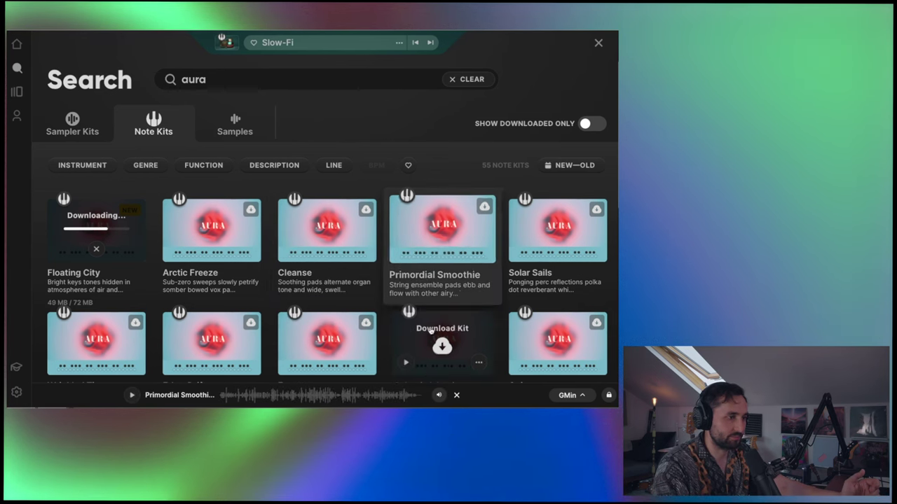
left_click(402, 364)
- Scroll the piano note kits, preview Rose Thorn, then load the downloaded Surrender kit
scroll(382, 320, "down", 1)
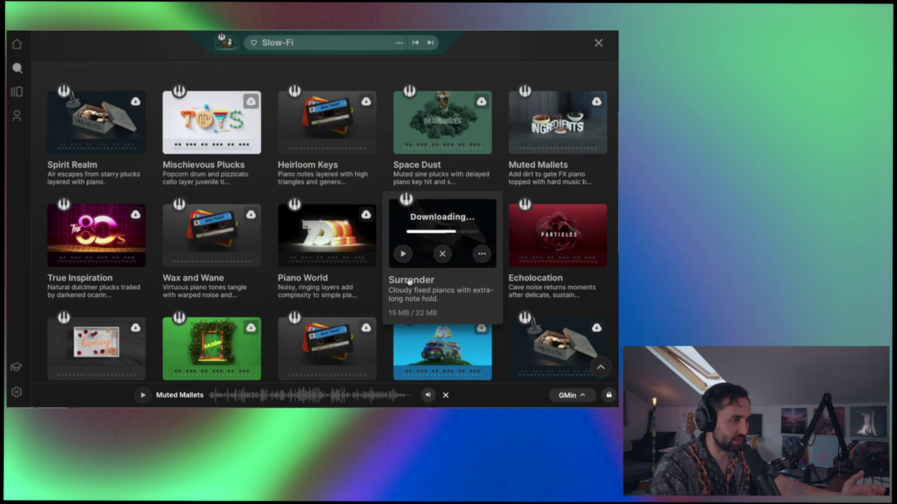
scroll(175, 301, "down", 1)
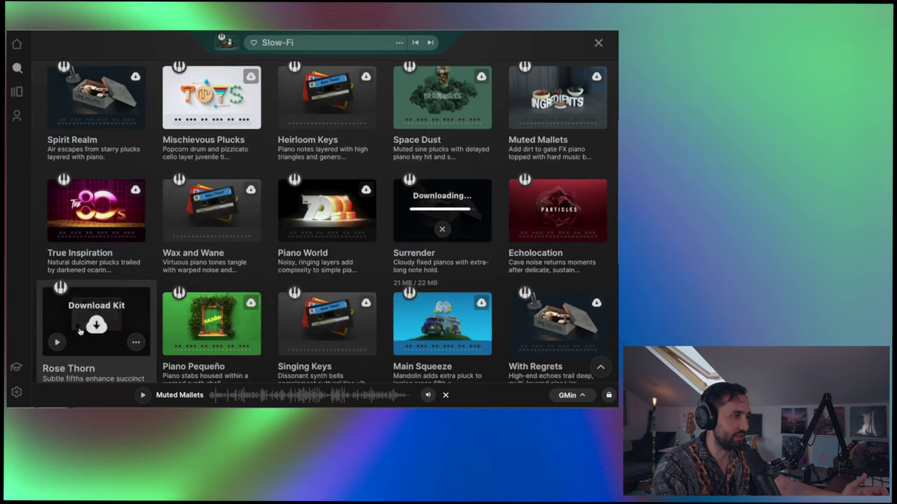
left_click(56, 342)
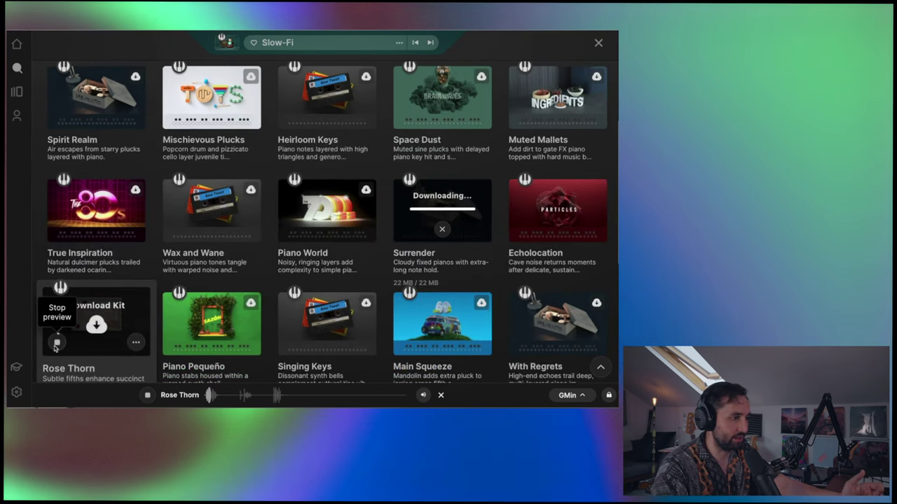
scroll(437, 280, "up", 3)
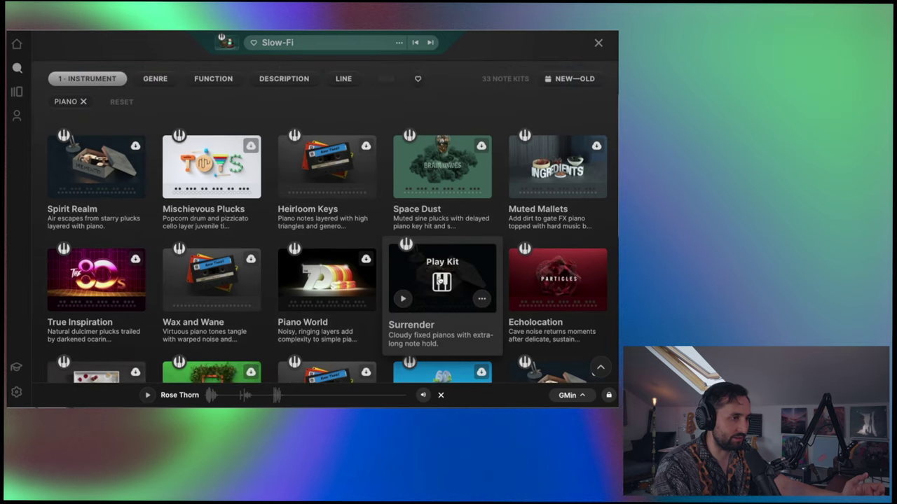
left_click(437, 285)
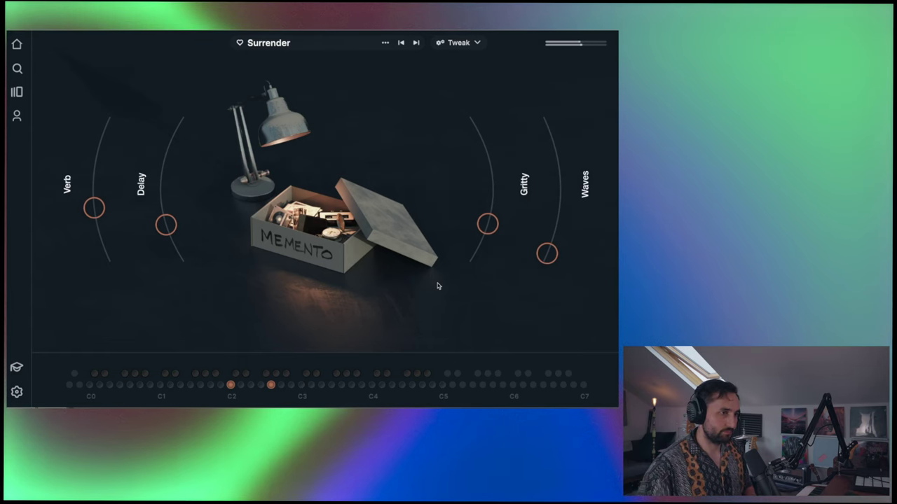
- Turn the Gritty macro down to minimum and raise the Verb and Waves macros
left_click_drag(488, 224, 474, 254)
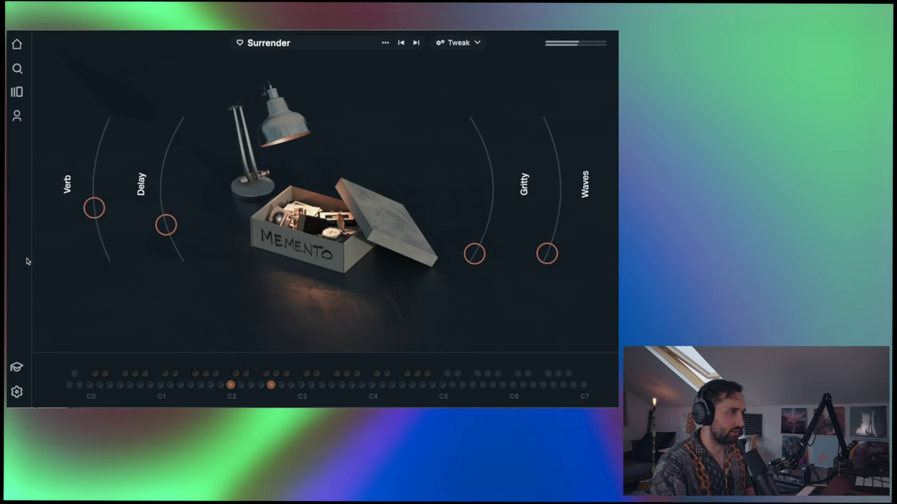
left_click_drag(91, 210, 91, 188)
left_click_drag(544, 252, 556, 186)
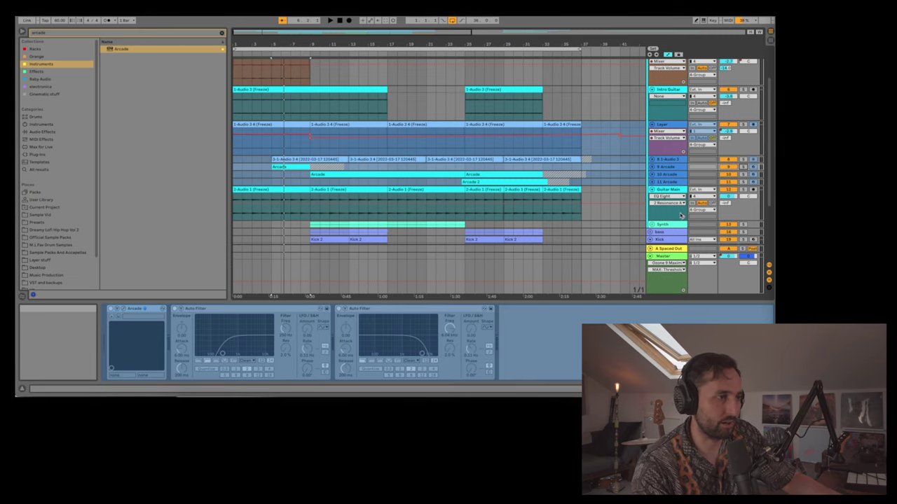
- Start arrangement playback from an Arcade track clip, then select the 9 Arcade track
left_click(244, 173)
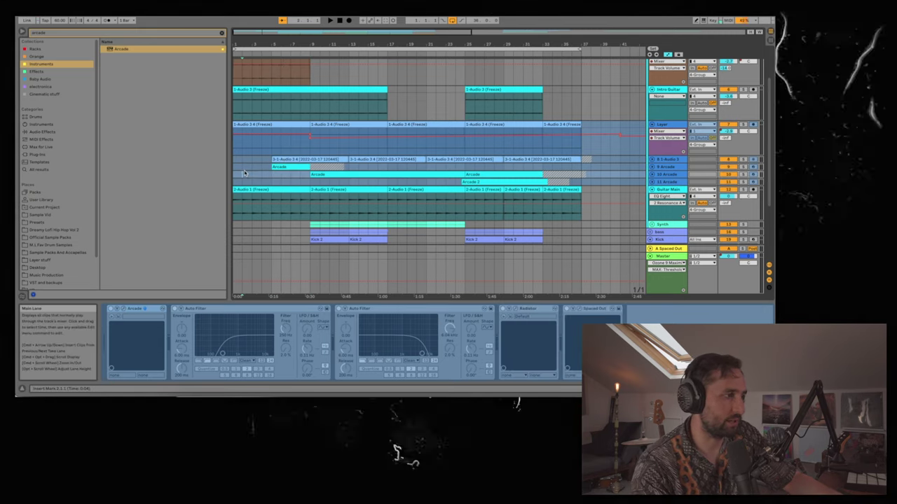
left_click(253, 170)
key("space")
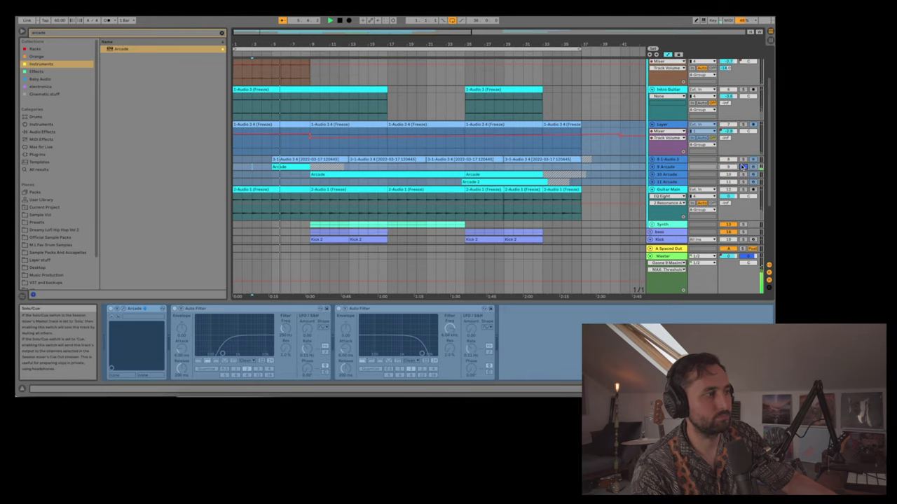
left_click(661, 169)
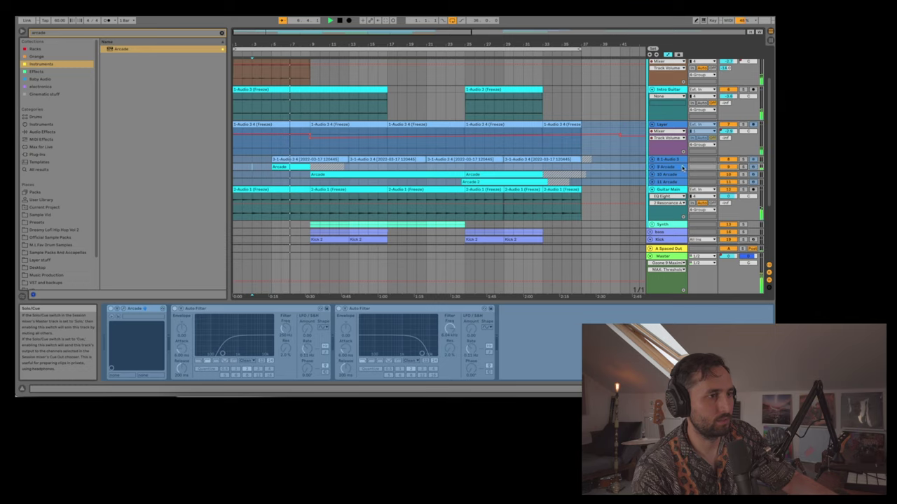
- Solo 9 Arcade instead of 10 Arcade and open its Arcade window showing Distant Voices
right_click(669, 168)
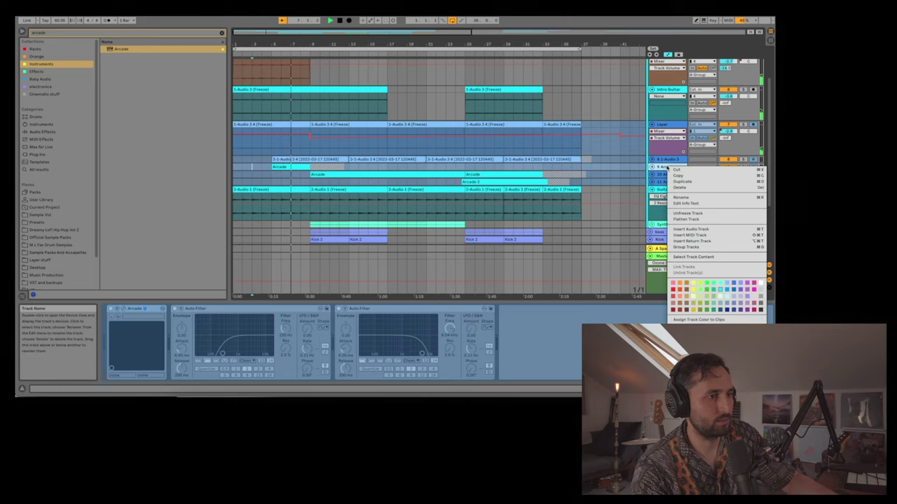
left_click(702, 218)
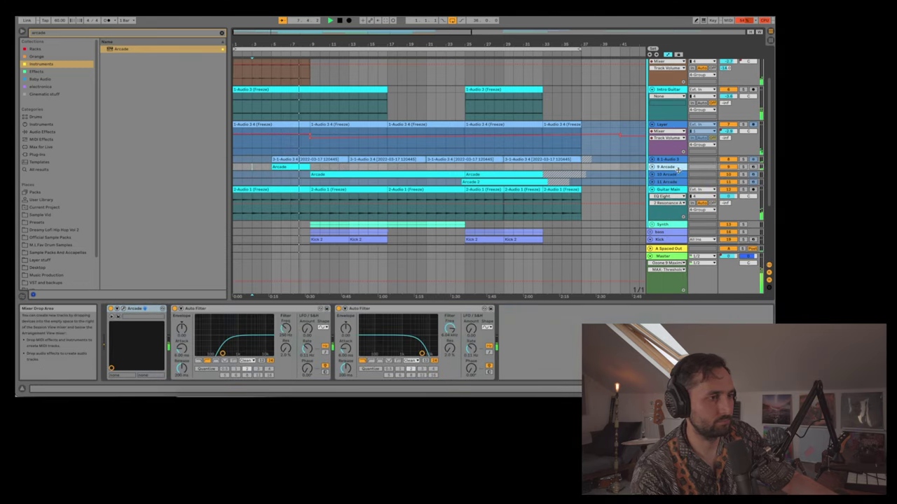
right_click(679, 181)
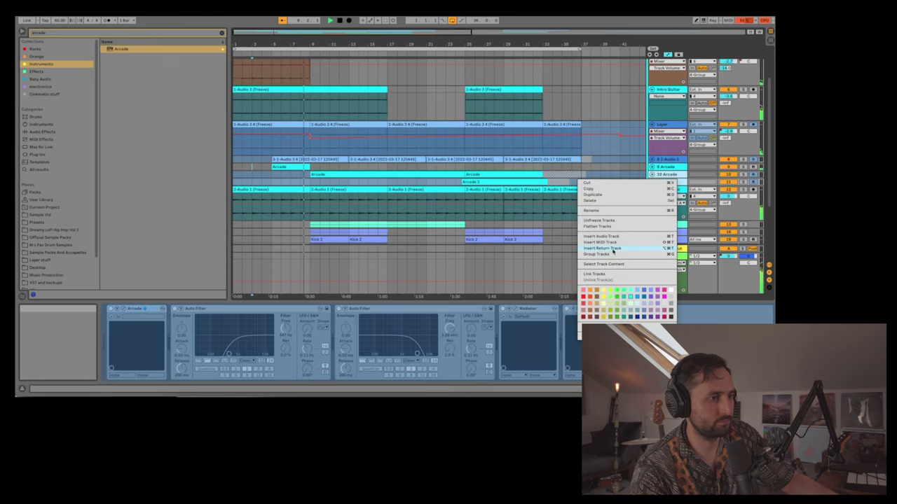
left_click(611, 225)
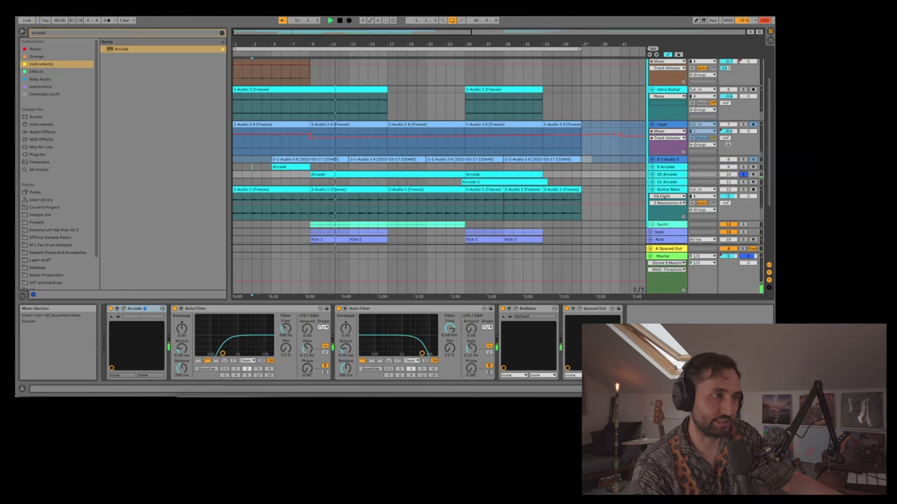
left_click(675, 167)
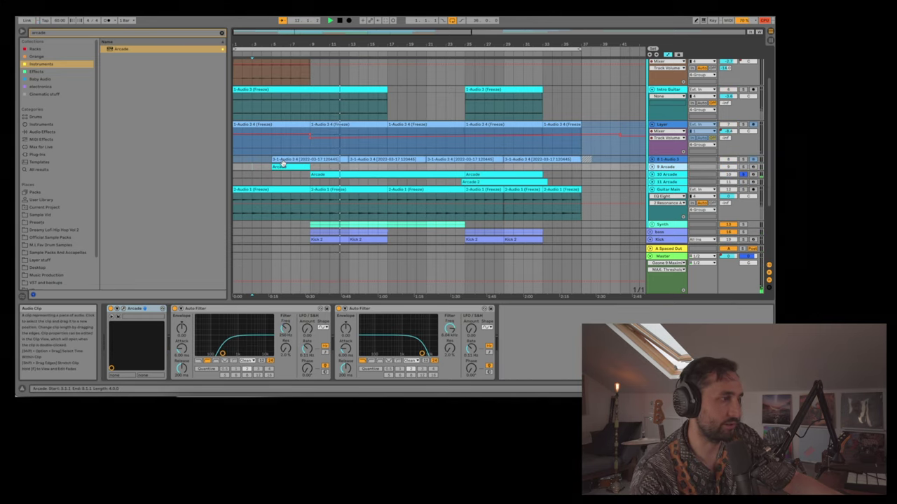
left_click(742, 167)
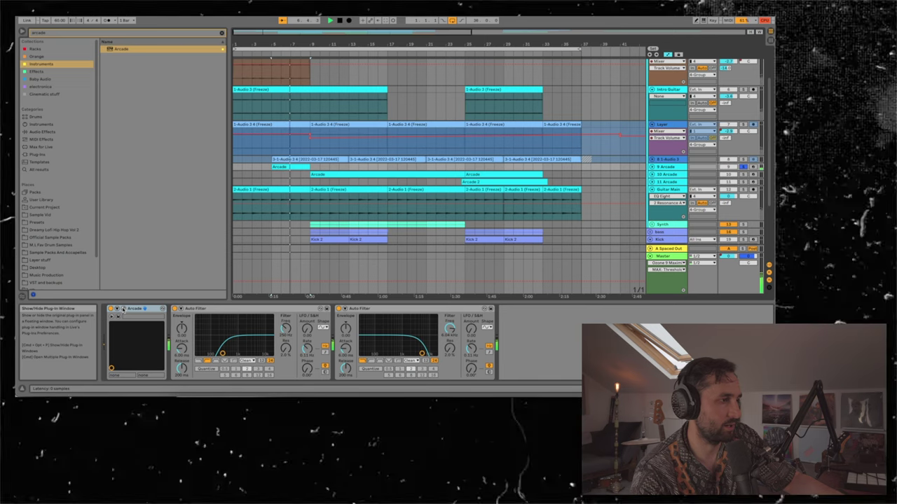
left_click(123, 309)
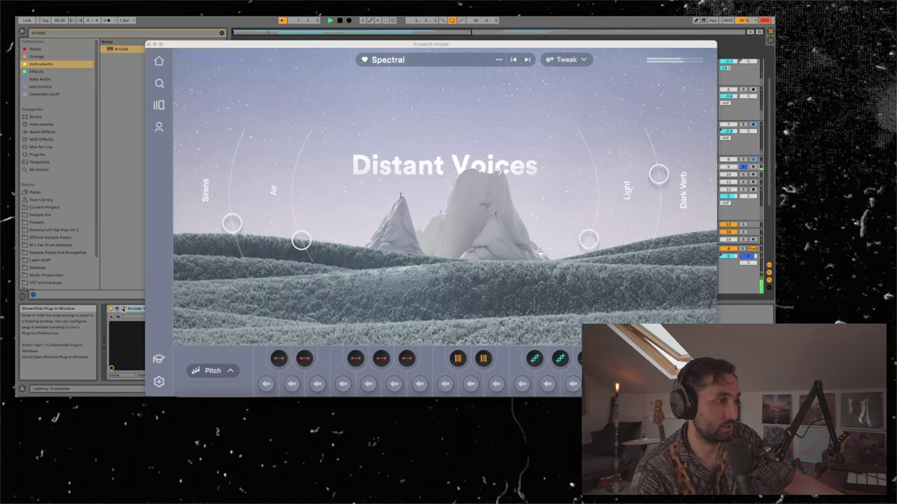
- Close Arcade, select the 10 Arcade clip and briefly view the Radiator and Spaced Out windows
left_click(148, 45)
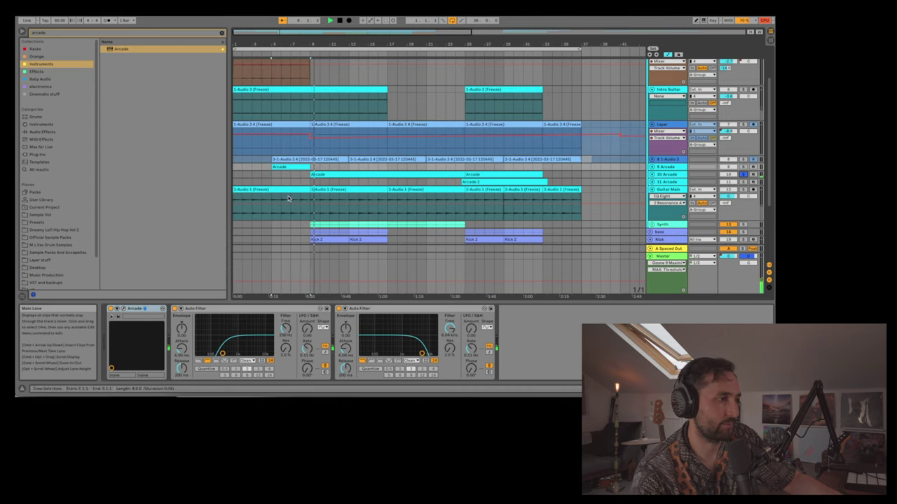
left_click(319, 174)
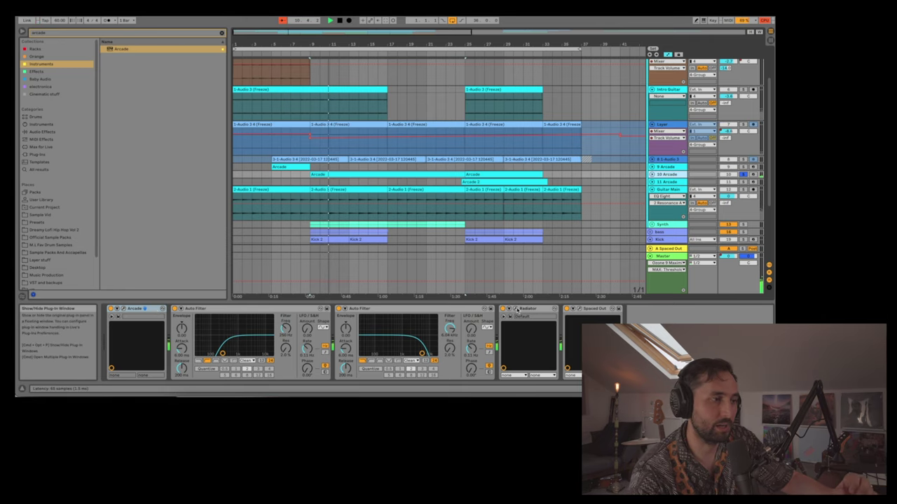
left_click(517, 309)
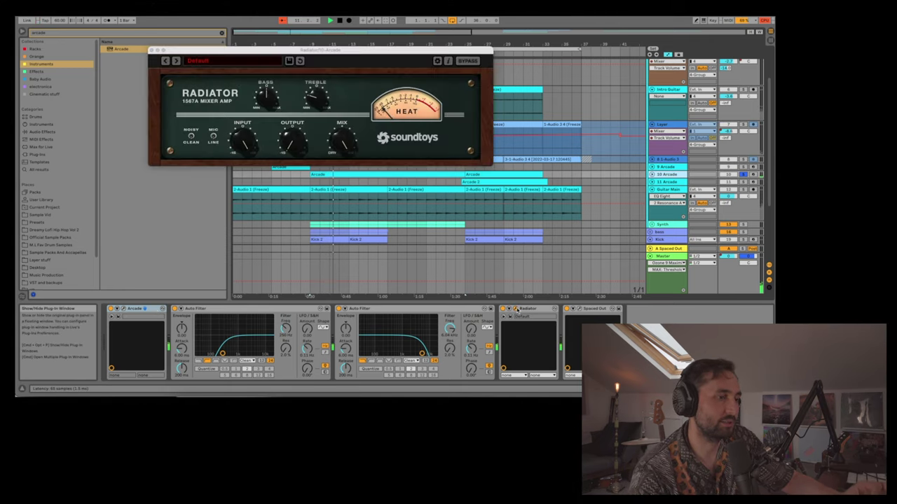
left_click(516, 310)
left_click(581, 310)
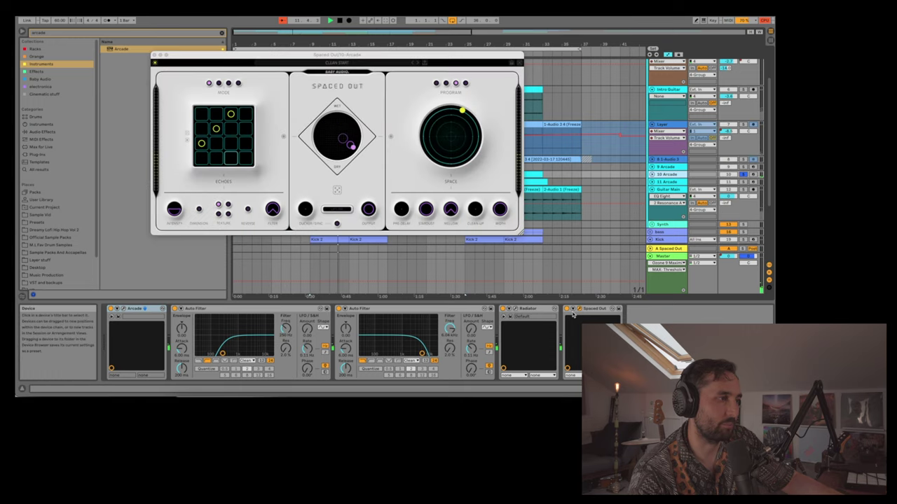
left_click(579, 309)
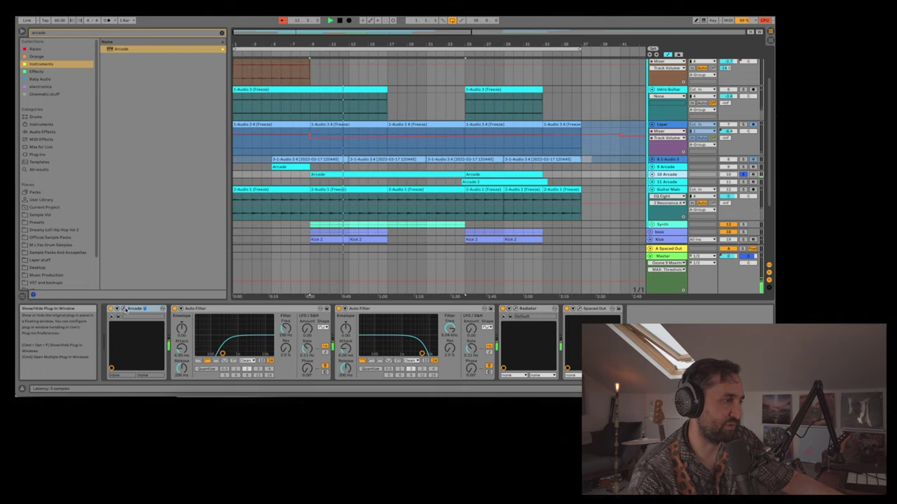
- Open 11 Arcade's plug-in window with the Aura Rejuvenation kit loaded
left_click(124, 310)
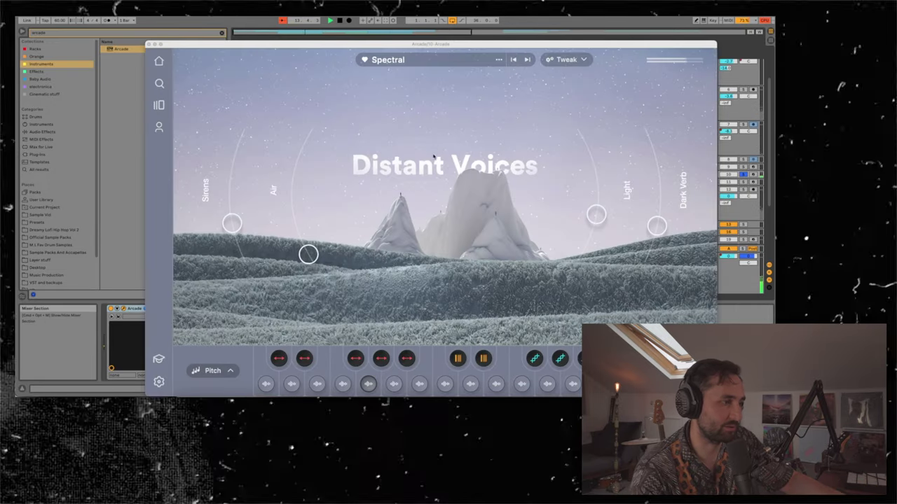
left_click(148, 45)
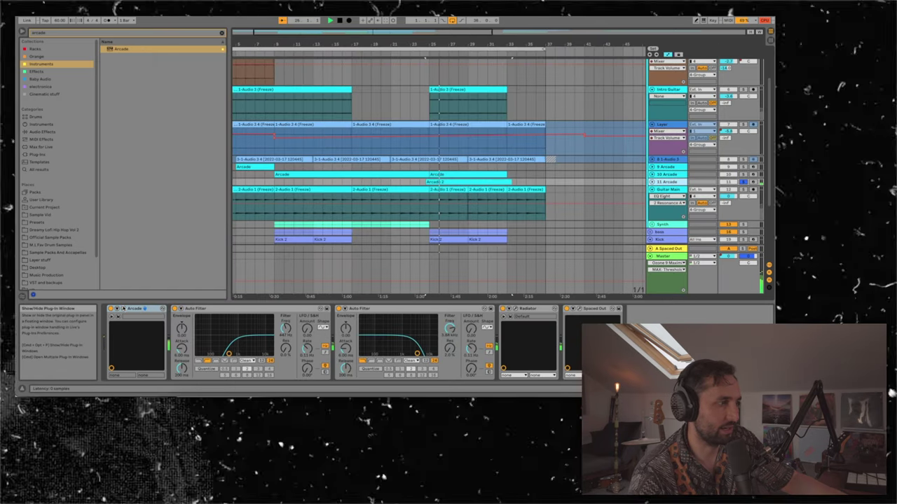
left_click(122, 309)
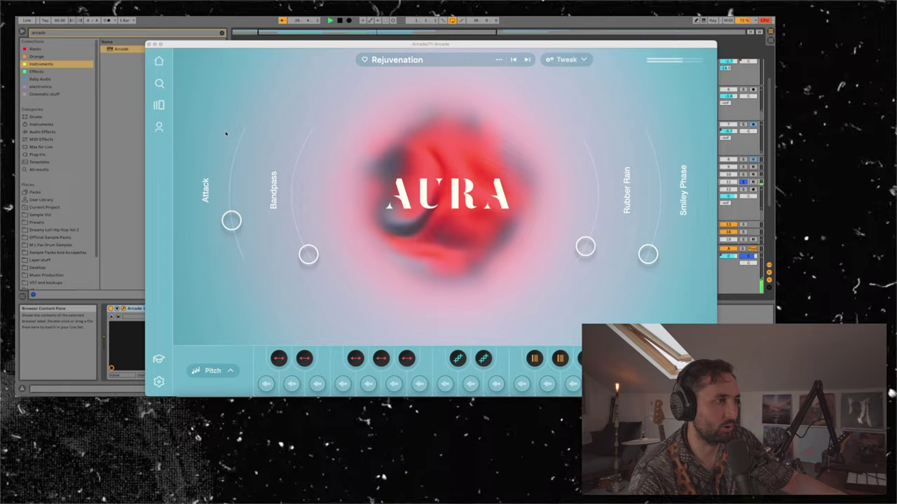
- Close the Arcade plug-in window to reveal the track's device chain
left_click(150, 45)
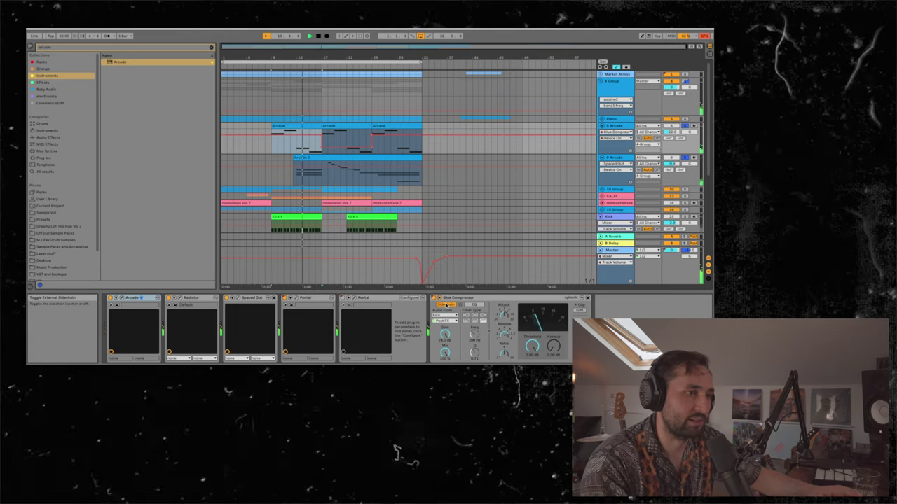
left_click(615, 158)
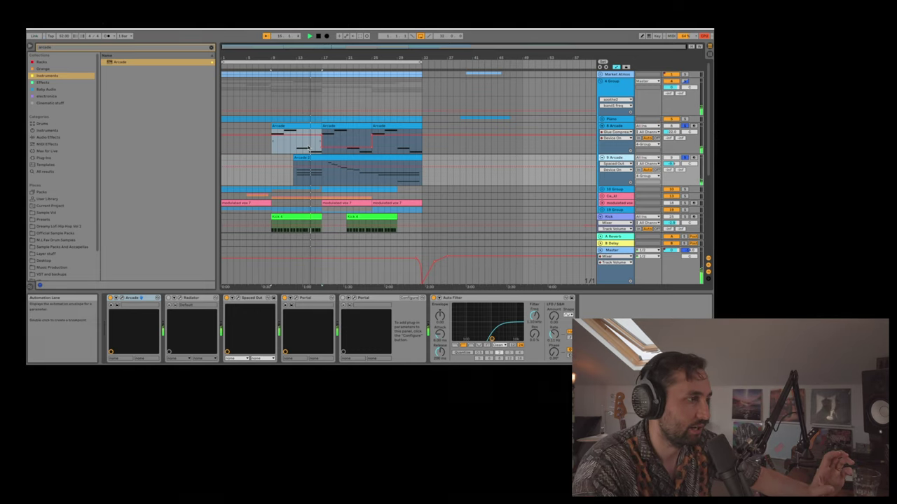
left_click(614, 128)
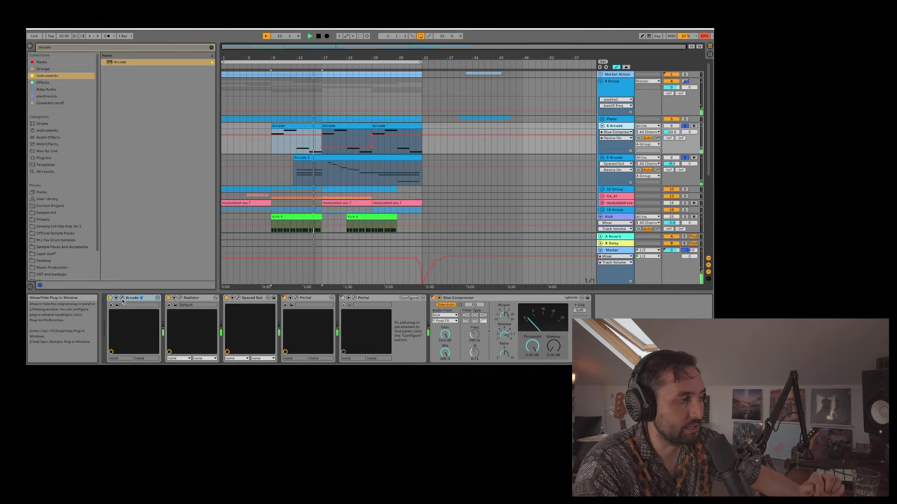
left_click(123, 300)
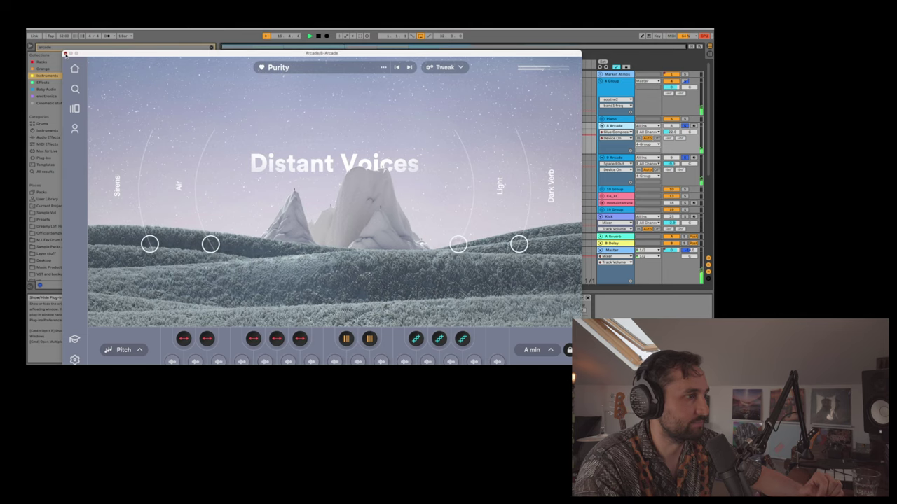
left_click(66, 54)
left_click(615, 159)
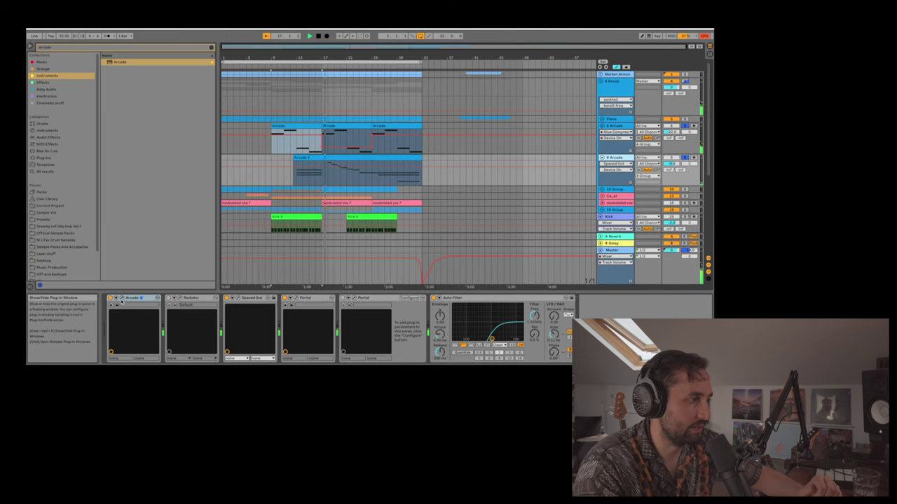
left_click(122, 301)
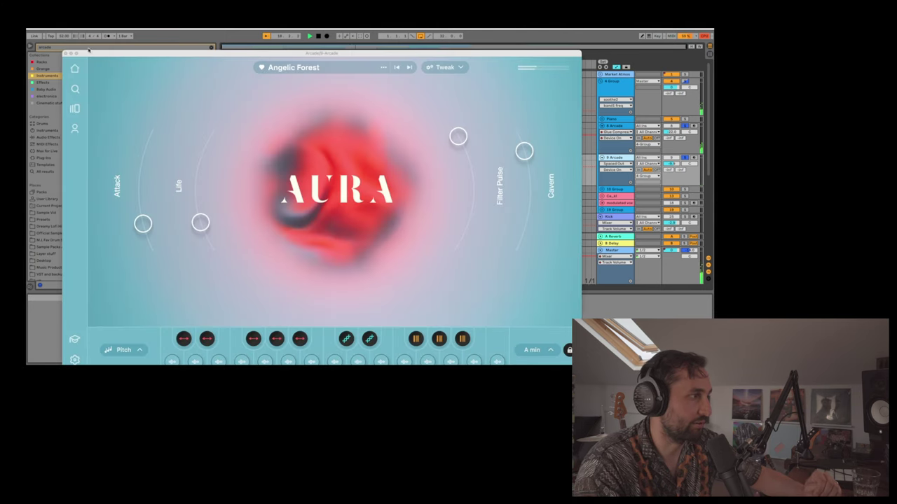
left_click(65, 53)
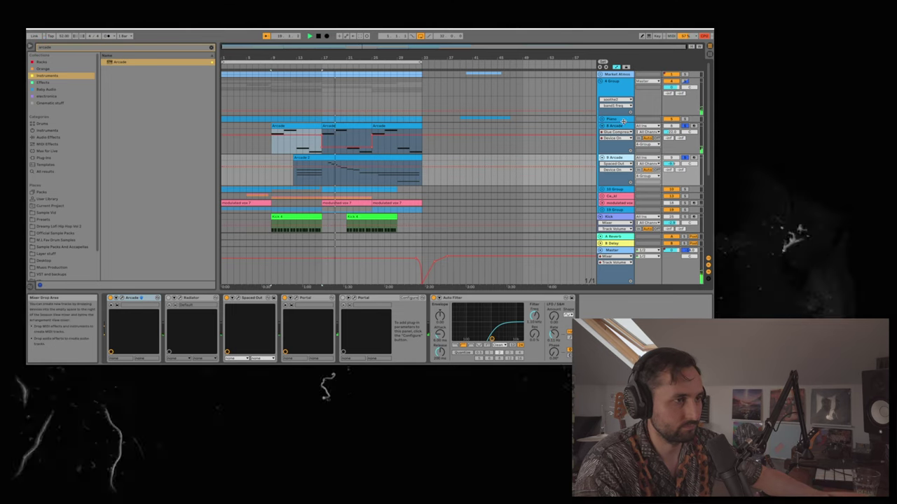
key("Up")
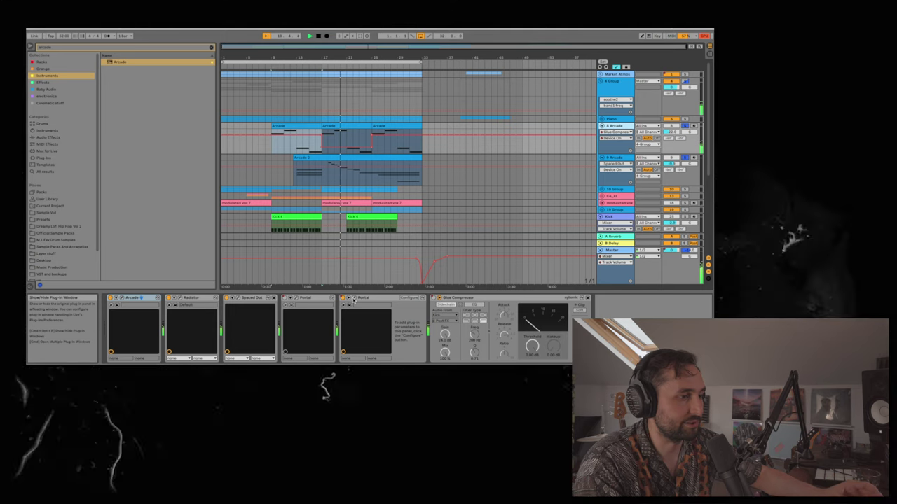
left_click(349, 298)
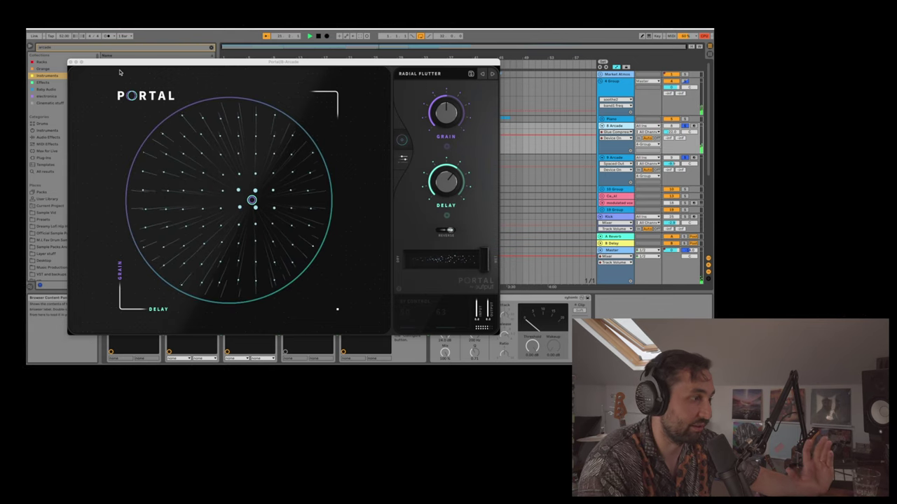
left_click(70, 62)
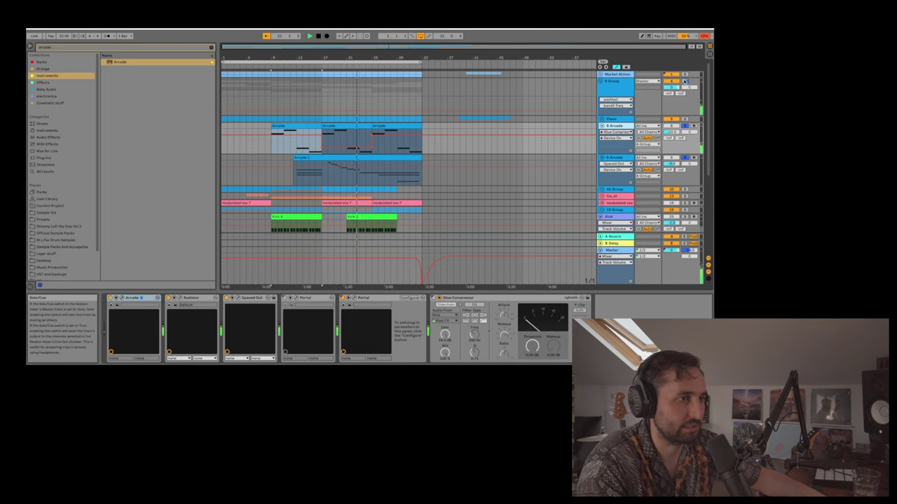
left_click(341, 127)
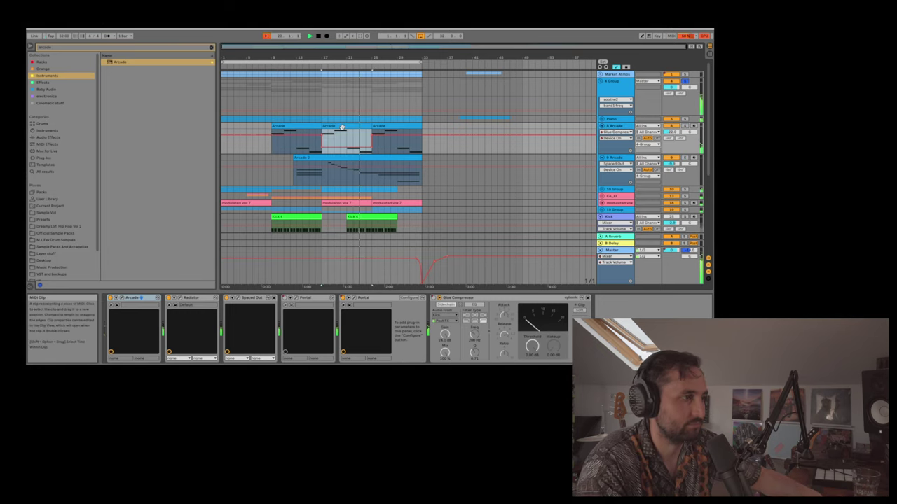